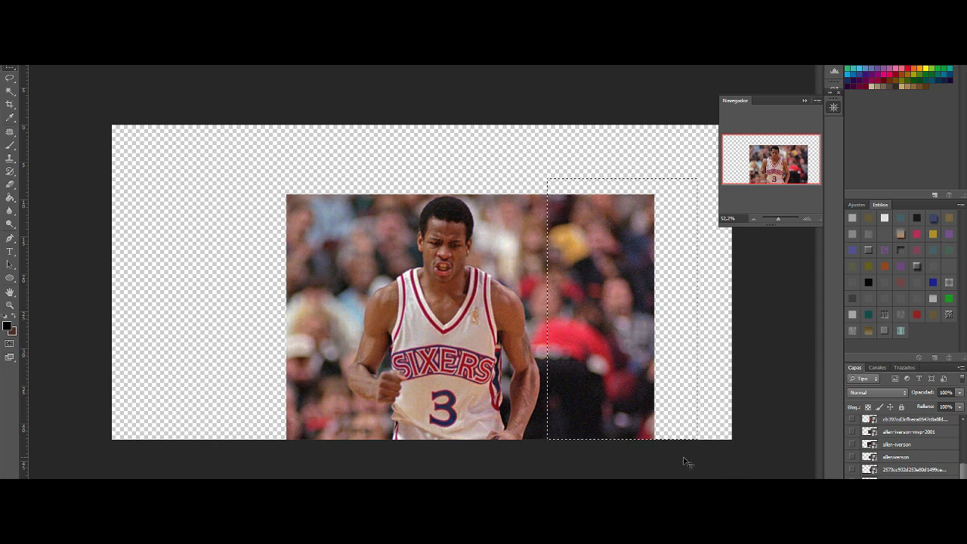
# Fill the empty canvas right of and above the player with copies of the selected crowd area.
pyautogui.moveTo(613, 291); pyautogui.dragTo(604, 106)
pyautogui.moveTo(587, 155); pyautogui.dragTo(557, 183)
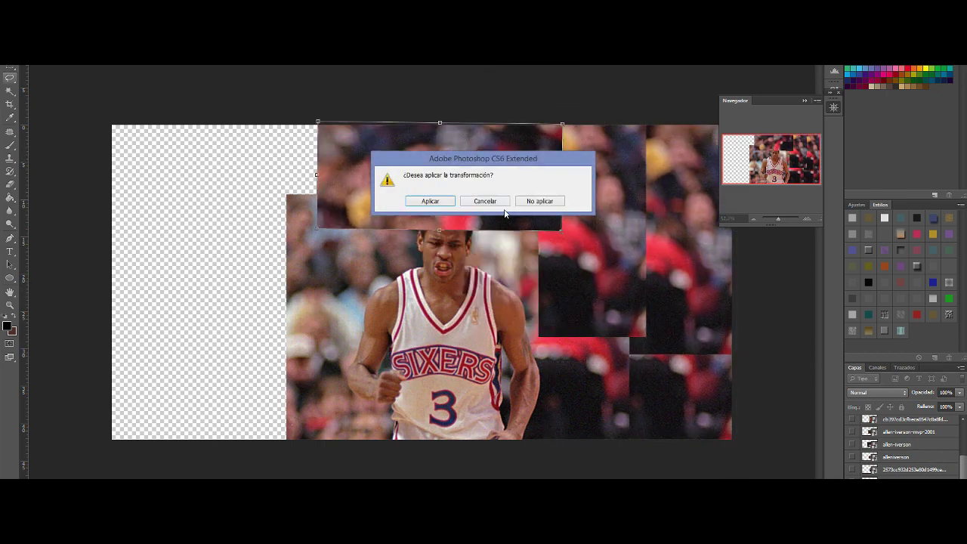
pyautogui.click(424, 201)
# Try a Gaussian blur on the top crowd patch and delete the blurred layer.
pyautogui.click(899, 457)
pyautogui.click(385, 207)
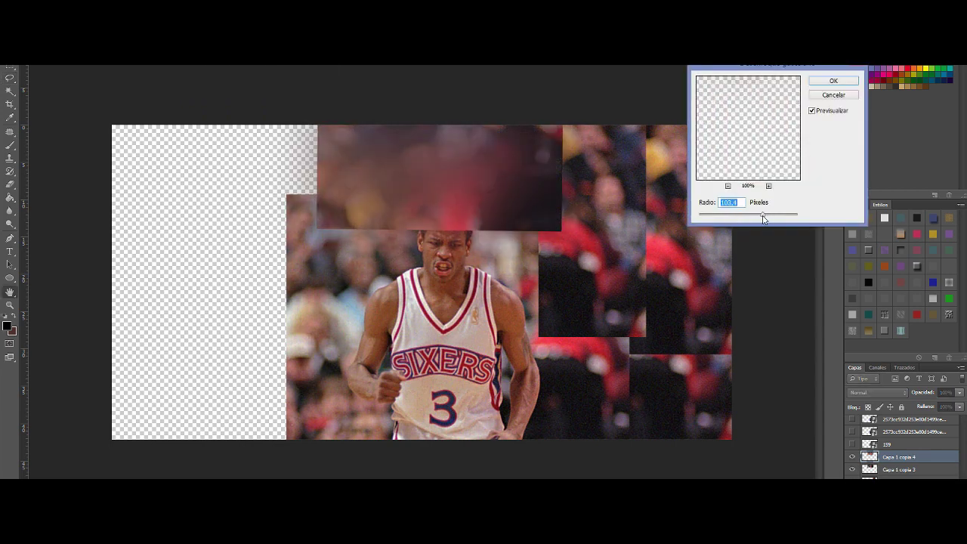
pyautogui.press('Return')
pyautogui.hotkey('ctrl', 'j')
pyautogui.press('Delete')
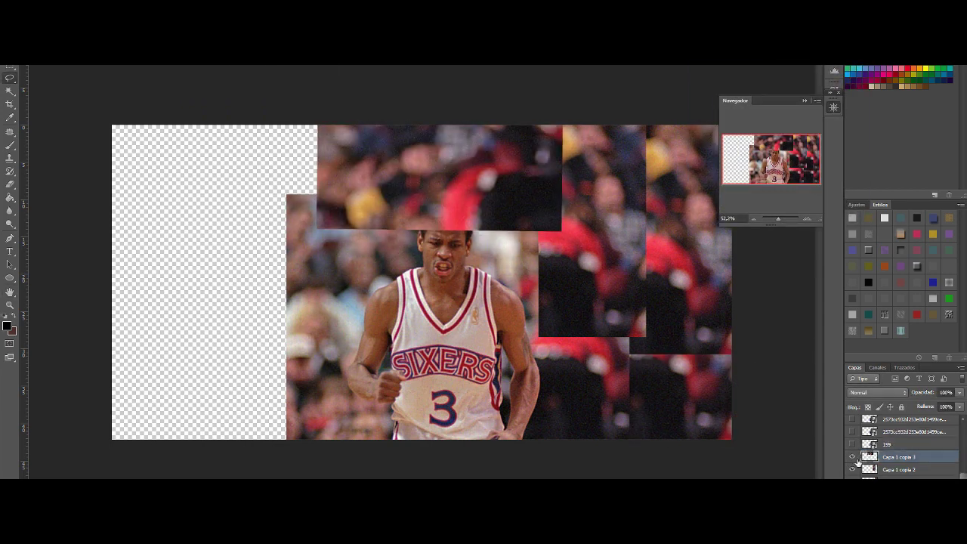
# Erase the hard edges of the crowd patches on layers Capa 1 copia 3 and Capa 1 copia 2 with a soft eraser.
pyautogui.rightClick(114, 79)
pyautogui.moveTo(578, 129)
pyautogui.mouseDown()
pyautogui.moveTo(548, 227)
pyautogui.moveTo(489, 237)
pyautogui.mouseUp()
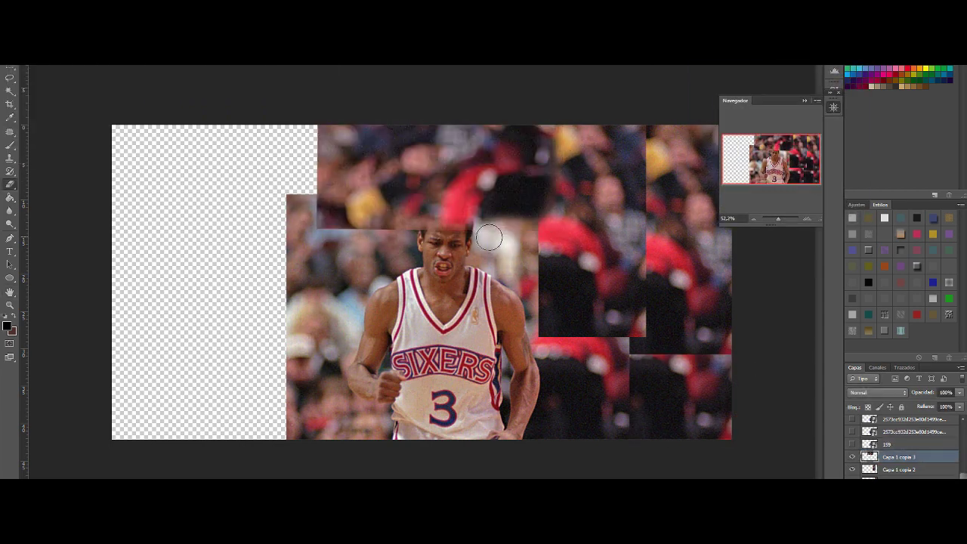
pyautogui.click(881, 470)
pyautogui.rightClick(224, 103)
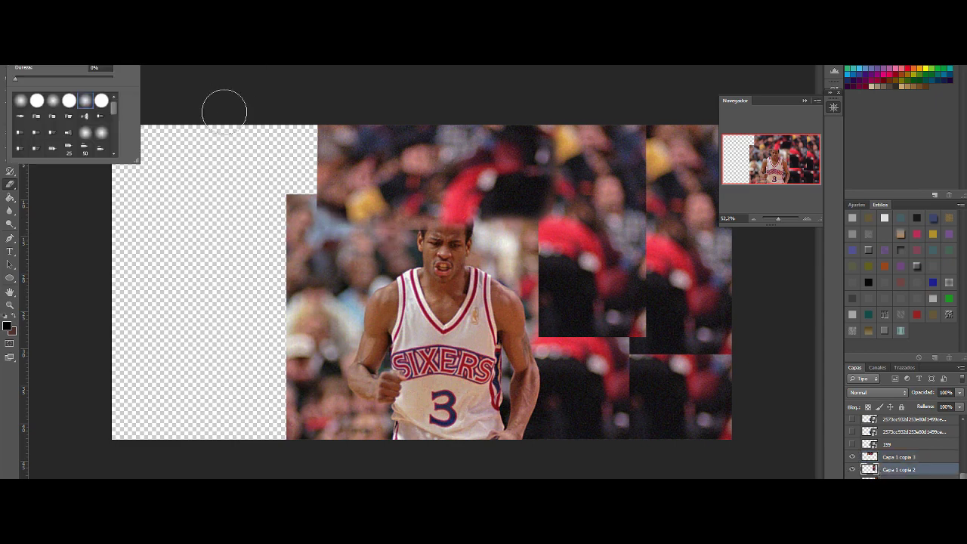
pyautogui.moveTo(563, 231)
pyautogui.mouseDown()
pyautogui.moveTo(552, 336)
pyautogui.moveTo(538, 334)
pyautogui.mouseUp()
pyautogui.moveTo(608, 317); pyautogui.dragTo(638, 330)
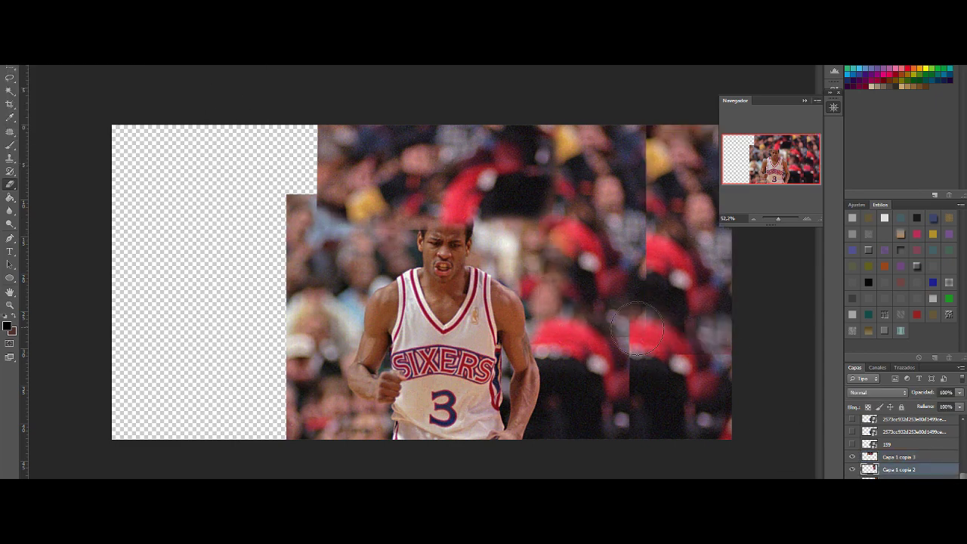
# Blend the remaining seams between the crowd patches on the canvas's right side with the soft eraser.
pyautogui.click(853, 471)
pyautogui.click(854, 470)
pyautogui.moveTo(738, 232); pyautogui.dragTo(746, 232)
pyautogui.press('Return')
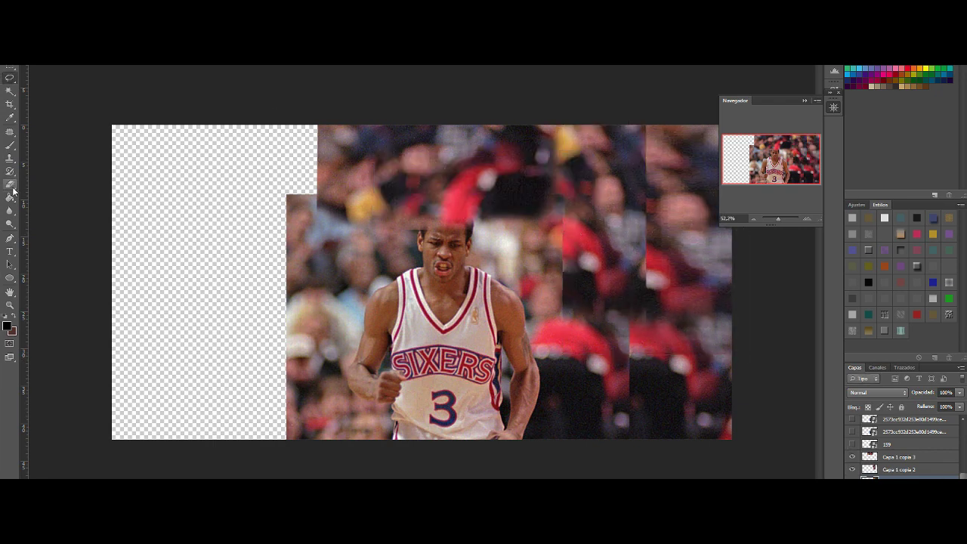
pyautogui.click(900, 470)
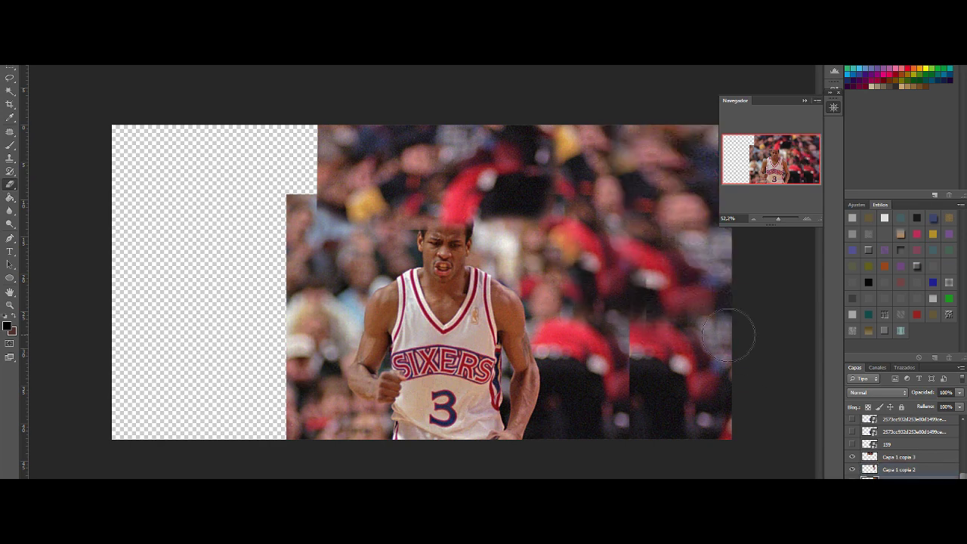
pyautogui.hotkey('ctrl', 'alt', 'z')
pyautogui.hotkey('shift', 'ctrl', 'z')
pyautogui.hotkey('ctrl', 'alt', 'z')
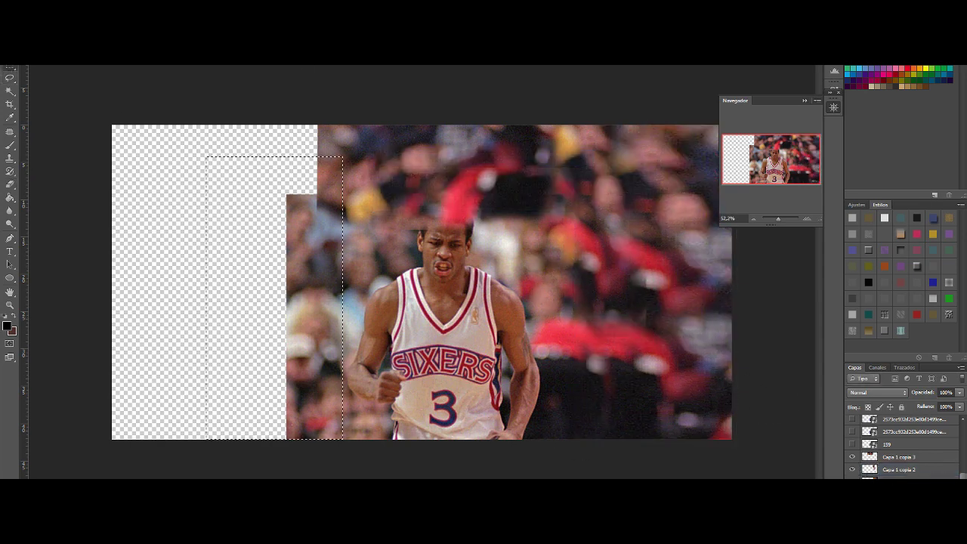
# Cover the canvas left of the player with copies of the left crowd strip and soften the seams between them.
pyautogui.moveTo(303, 293); pyautogui.dragTo(201, 312)
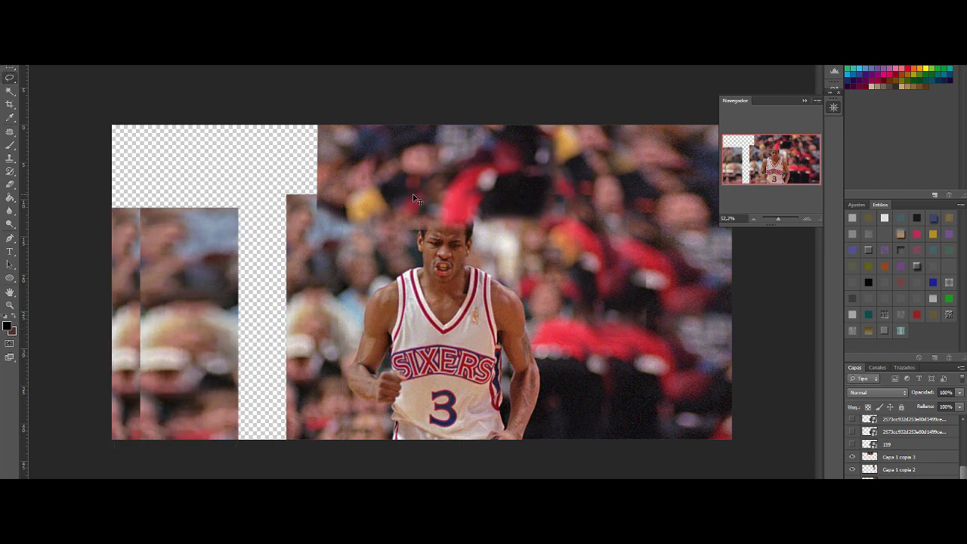
pyautogui.moveTo(415, 199); pyautogui.dragTo(408, 259)
pyautogui.moveTo(333, 241)
pyautogui.mouseDown()
pyautogui.moveTo(336, 347)
pyautogui.moveTo(365, 416)
pyautogui.mouseUp()
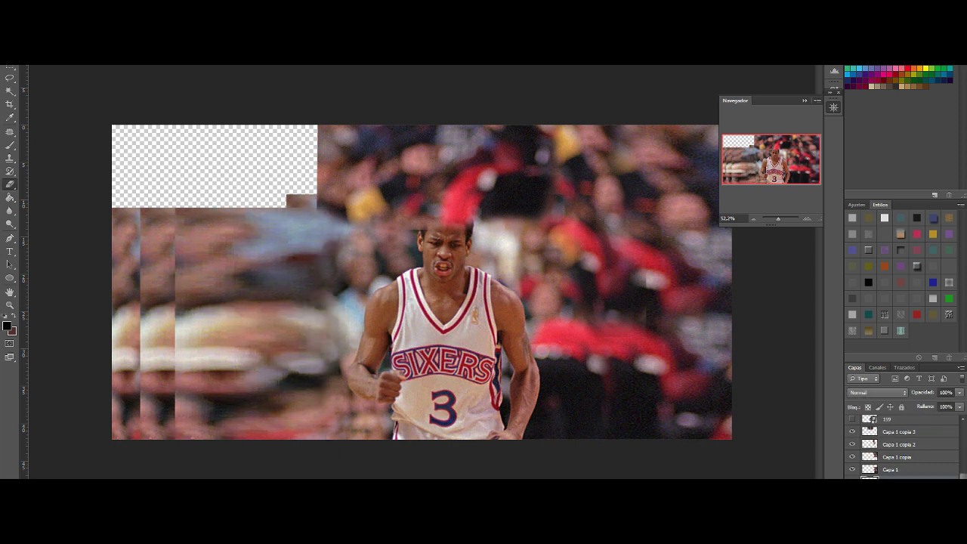
pyautogui.press('l')
pyautogui.press('Return')
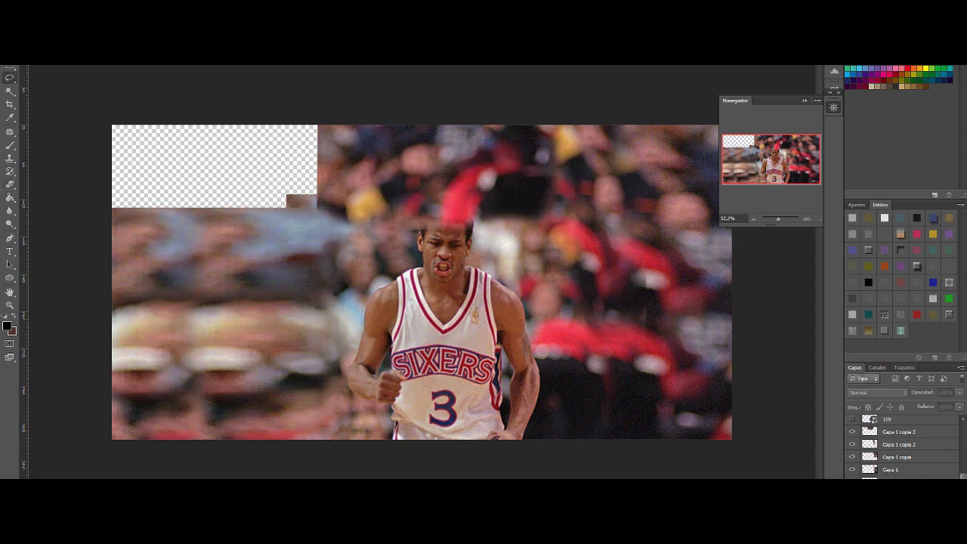
# Place a copy of the left crowd layer over the empty top-left area and erase its edges and the part covering the player.
pyautogui.moveTo(189, 227); pyautogui.dragTo(202, 142)
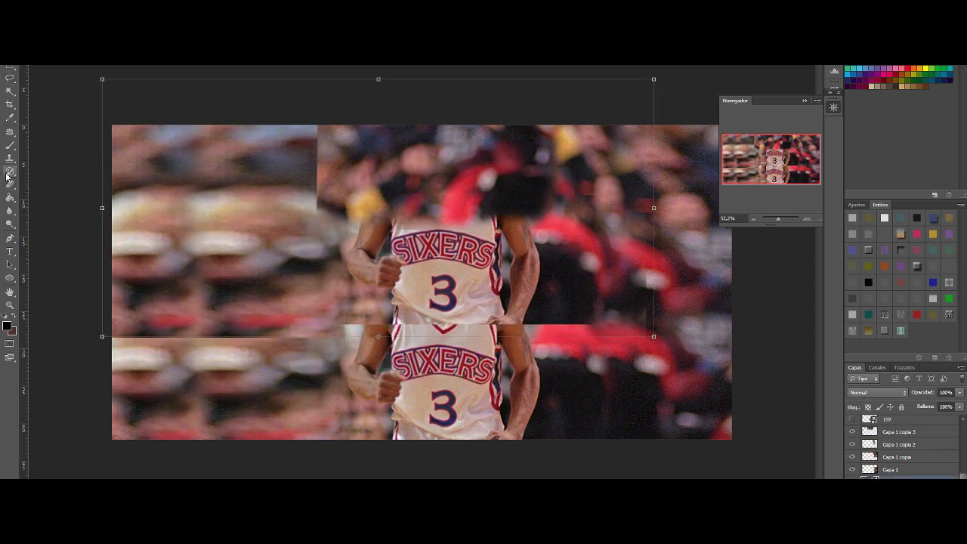
pyautogui.click(848, 457)
pyautogui.click(848, 434)
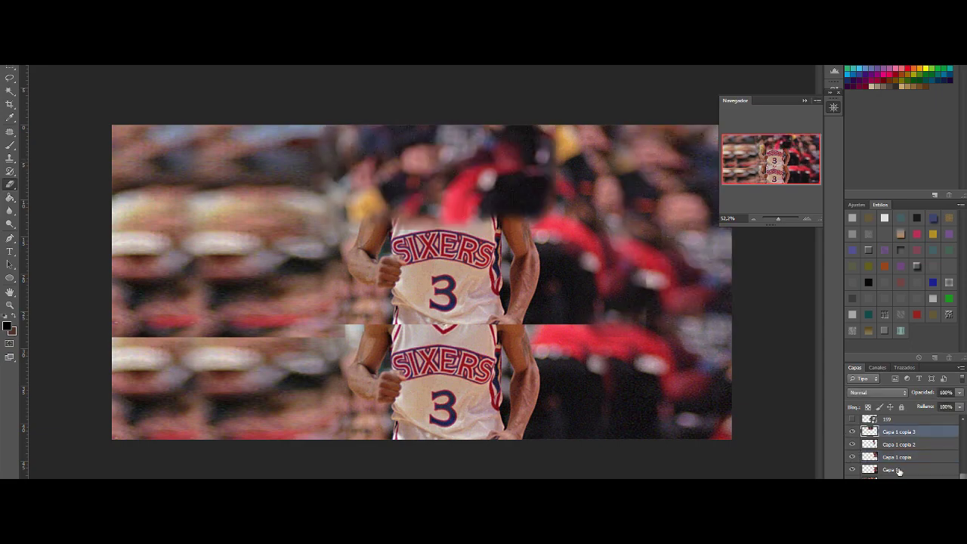
pyautogui.click(869, 469)
pyautogui.moveTo(156, 348); pyautogui.dragTo(309, 345)
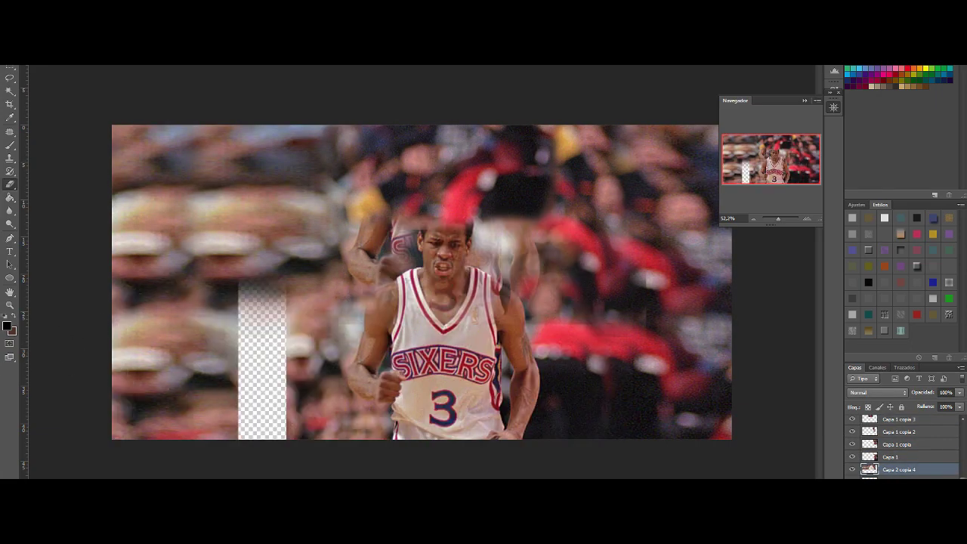
# Duplicate the blurred crowd layer, place the copy over the player and erase its left seam.
pyautogui.hotkey('ctrl', 'j')
pyautogui.moveTo(283, 190)
pyautogui.mouseDown()
pyautogui.moveTo(538, 302)
pyautogui.moveTo(551, 362)
pyautogui.moveTo(322, 391)
pyautogui.moveTo(325, 326)
pyautogui.mouseUp()
pyautogui.press('e')
pyautogui.press('Return')
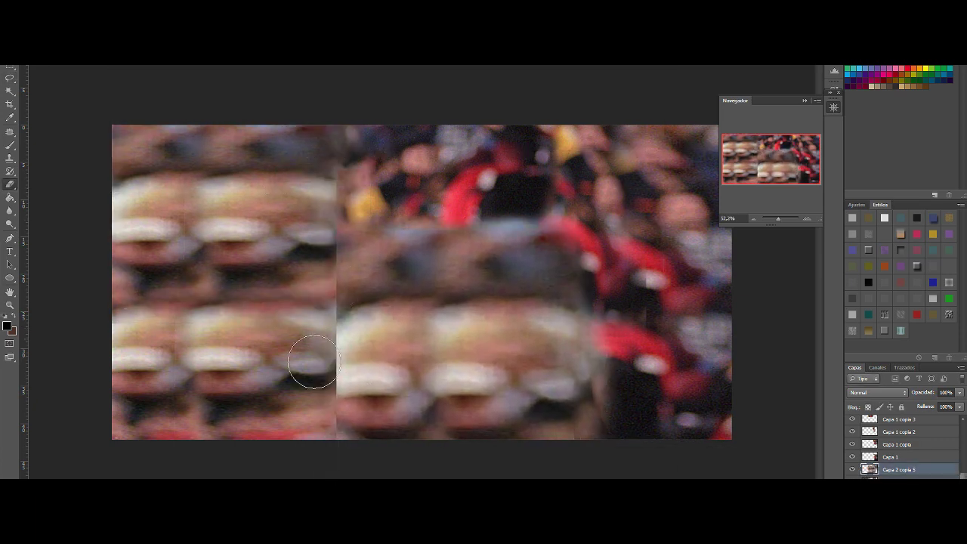
pyautogui.moveTo(313, 367); pyautogui.dragTo(344, 181)
pyautogui.scroll(1, 853, 446)
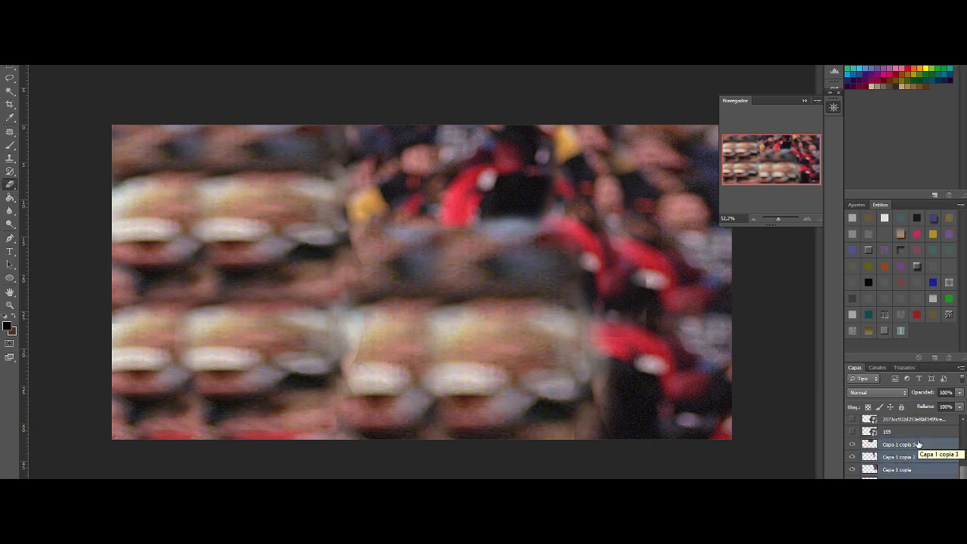
# Examine the hidden player photo layers one at a time against the crowd background.
pyautogui.scroll(3, 918, 444)
pyautogui.keyDown('alt'); pyautogui.click(853, 444); pyautogui.keyUp('alt')
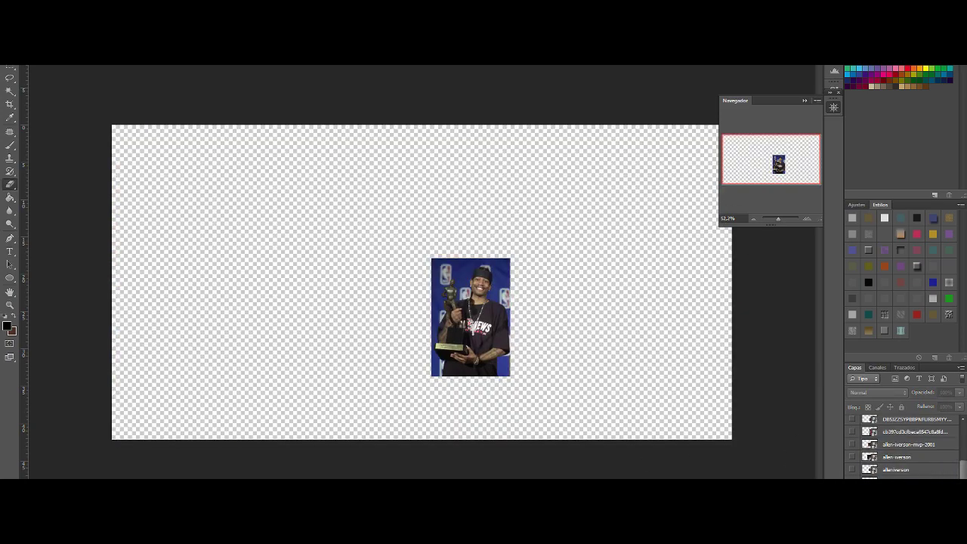
pyautogui.scroll(-1, 852, 453)
pyautogui.click(853, 469)
pyautogui.click(853, 456)
pyautogui.click(852, 444)
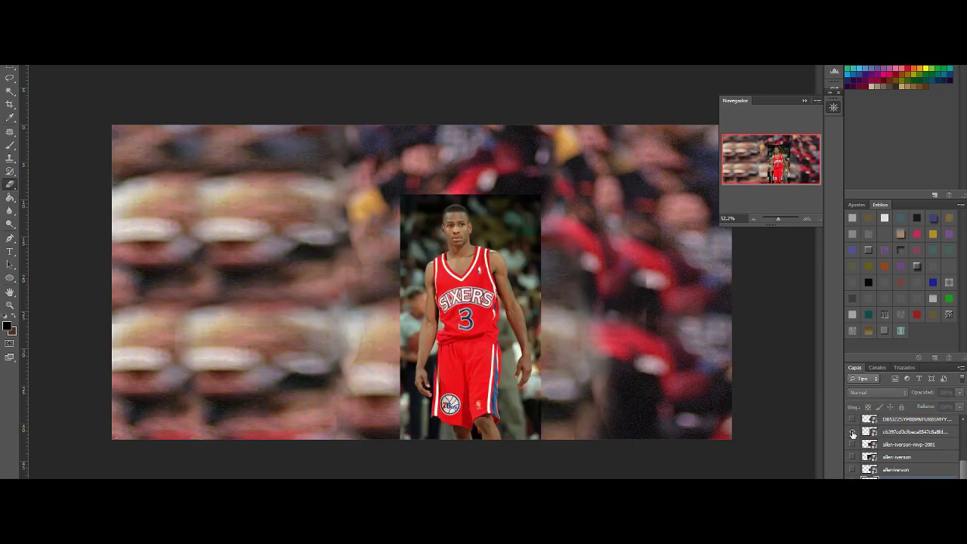
pyautogui.click(852, 432)
pyautogui.moveTo(777, 219); pyautogui.dragTo(781, 219)
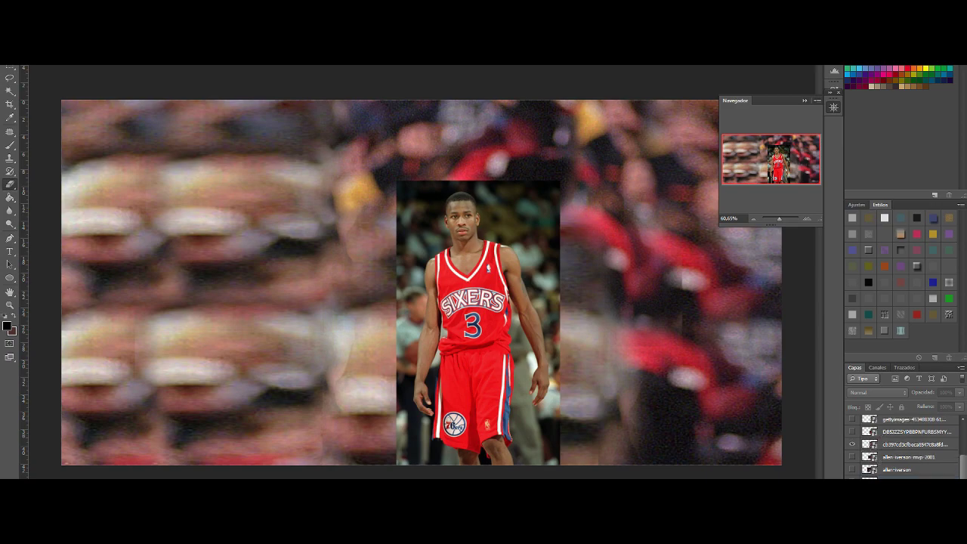
# Show the photo with the yellow-jersey players and position it in the canvas's bottom-right corner.
pyautogui.click(852, 431)
pyautogui.rightClick(899, 431)
pyautogui.press('Escape')
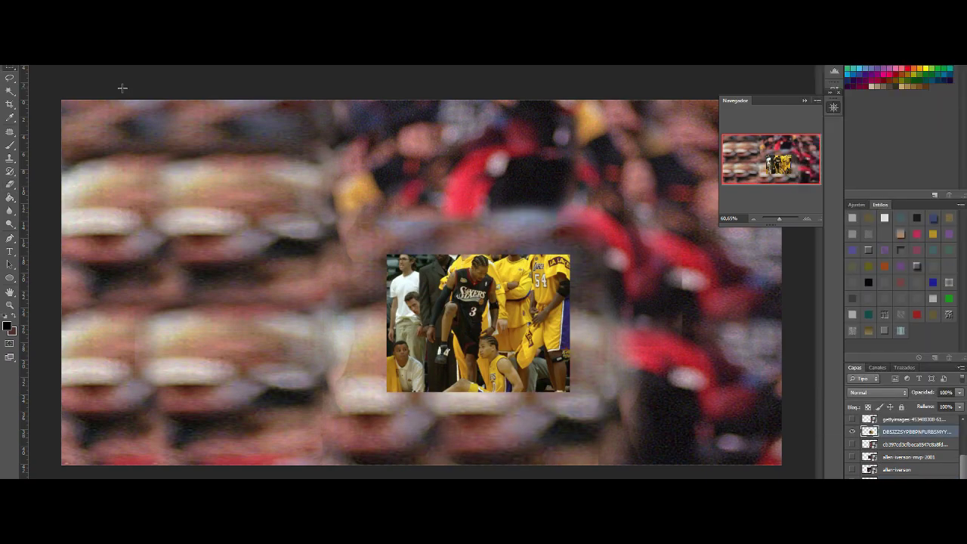
pyautogui.hotkey('ctrl', 't')
pyautogui.moveTo(483, 325); pyautogui.dragTo(537, 344)
pyautogui.moveTo(786, 424); pyautogui.dragTo(816, 356)
pyautogui.click(900, 418)
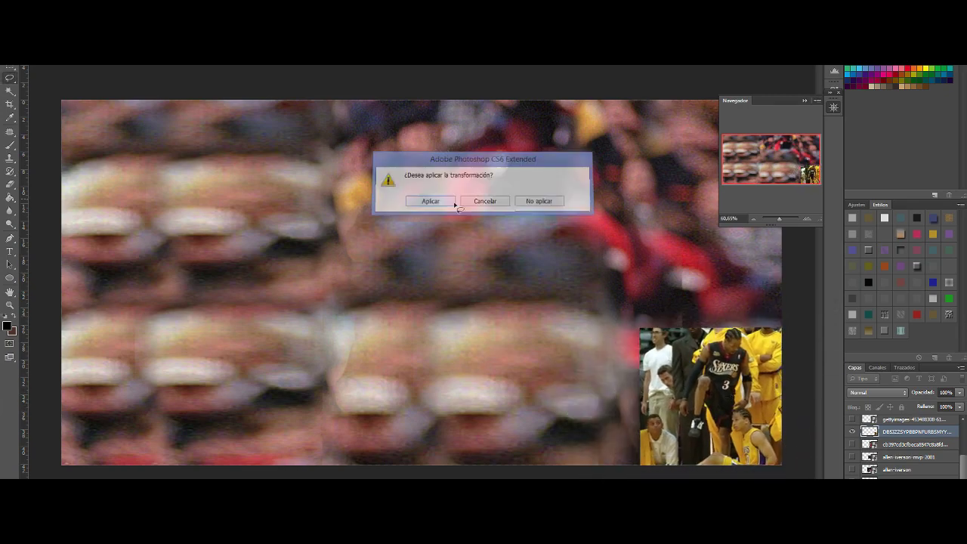
pyautogui.click(430, 201)
# Try rotating and placing the gettyimages photo above the bottom-right picture, and delete its layer.
pyautogui.moveTo(496, 295); pyautogui.dragTo(575, 183)
pyautogui.moveTo(521, 264); pyautogui.dragTo(744, 313)
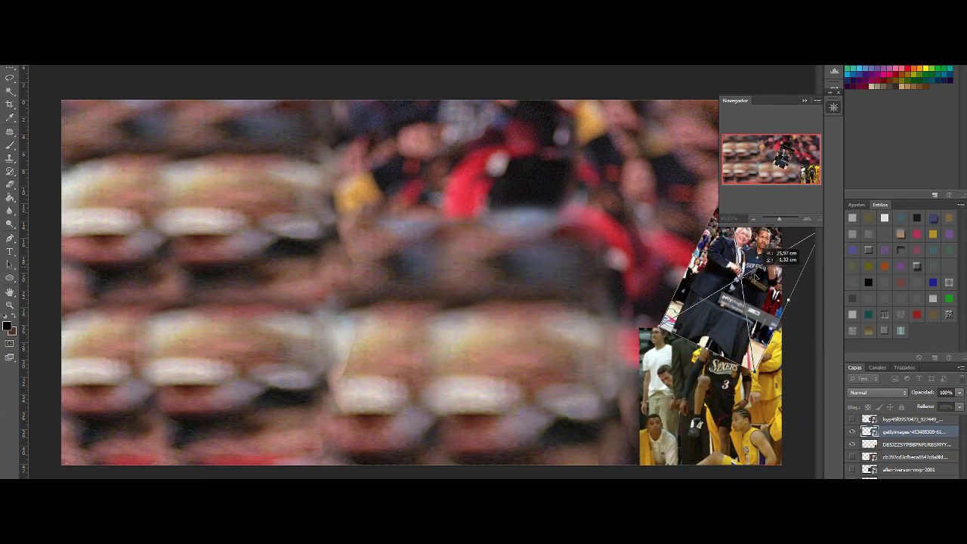
pyautogui.moveTo(820, 227); pyautogui.dragTo(816, 204)
pyautogui.moveTo(745, 226); pyautogui.dragTo(741, 179)
pyautogui.press('Escape')
pyautogui.press('Delete')
pyautogui.hotkey('alt', 'e')
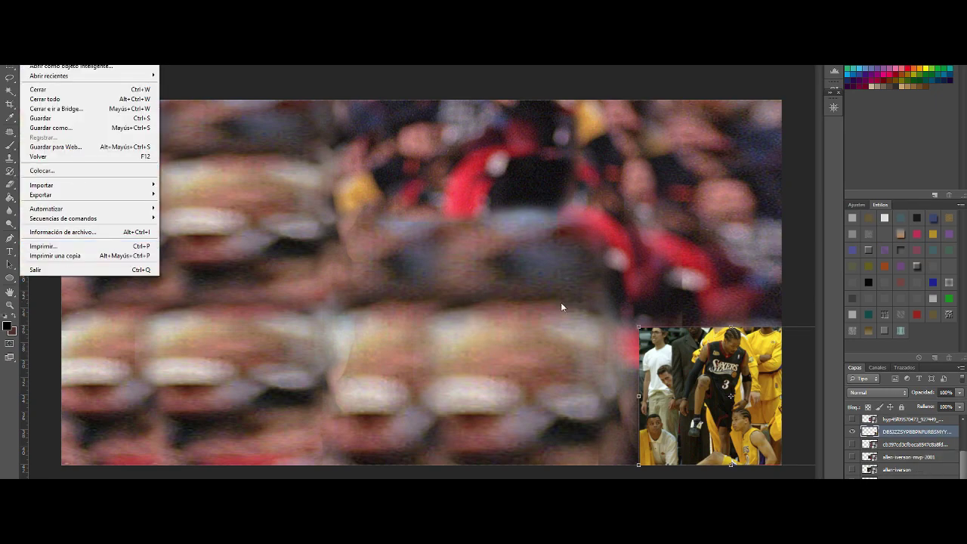
# Show the red Pistons jersey photo, rotate it clockwise and place it in the canvas's top-right corner.
pyautogui.click(854, 422)
pyautogui.hotkey('ctrl', 't')
pyautogui.moveTo(597, 236); pyautogui.dragTo(835, 176)
pyautogui.press('Return')
pyautogui.hotkey('alt', 'e')
pyautogui.press('Escape')
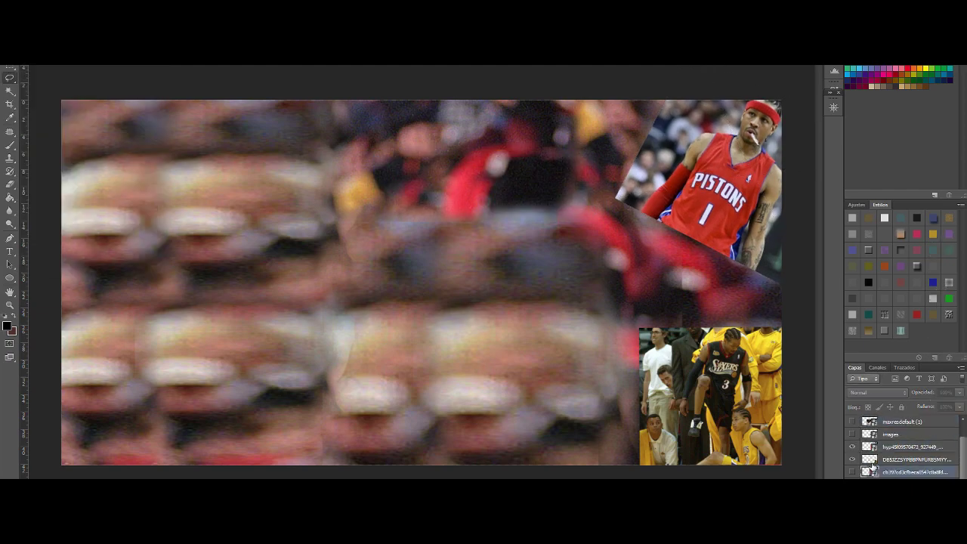
# Show the images layer with the white Sixers jersey, tilt it and place it left of the Pistons photo.
pyautogui.click(852, 434)
pyautogui.moveTo(520, 353); pyautogui.dragTo(786, 328)
pyautogui.moveTo(799, 227); pyautogui.dragTo(798, 210)
pyautogui.press('v')
pyautogui.press('Escape')
pyautogui.moveTo(773, 270); pyautogui.dragTo(668, 128)
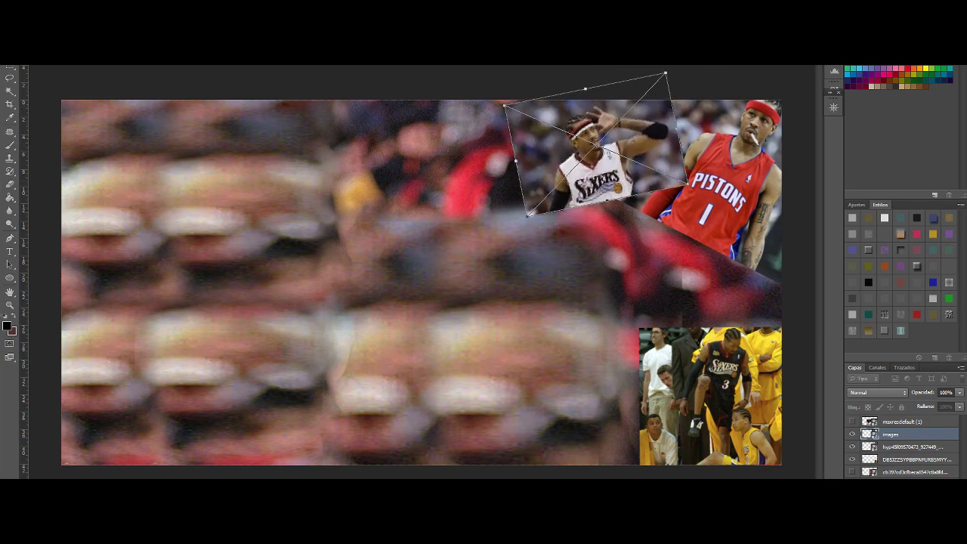
pyautogui.press('Return')
# Show the maxresdefault (1) game photo, resize it and place it along the canvas's top edge beside the white-jersey photo.
pyautogui.click(852, 436)
pyautogui.click(900, 434)
pyautogui.hotkey('ctrl', 't')
pyautogui.moveTo(673, 431); pyautogui.dragTo(522, 348)
pyautogui.moveTo(401, 279); pyautogui.dragTo(404, 166)
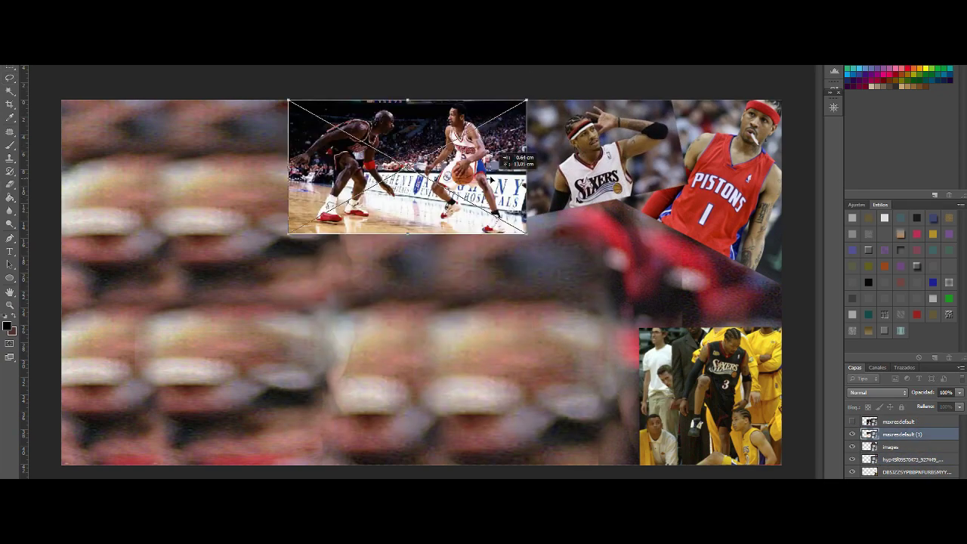
pyautogui.press('Return')
# Show the maxresdefault photo and trim it to a rectangular selection around the two players.
pyautogui.hotkey('ctrl', 'v')
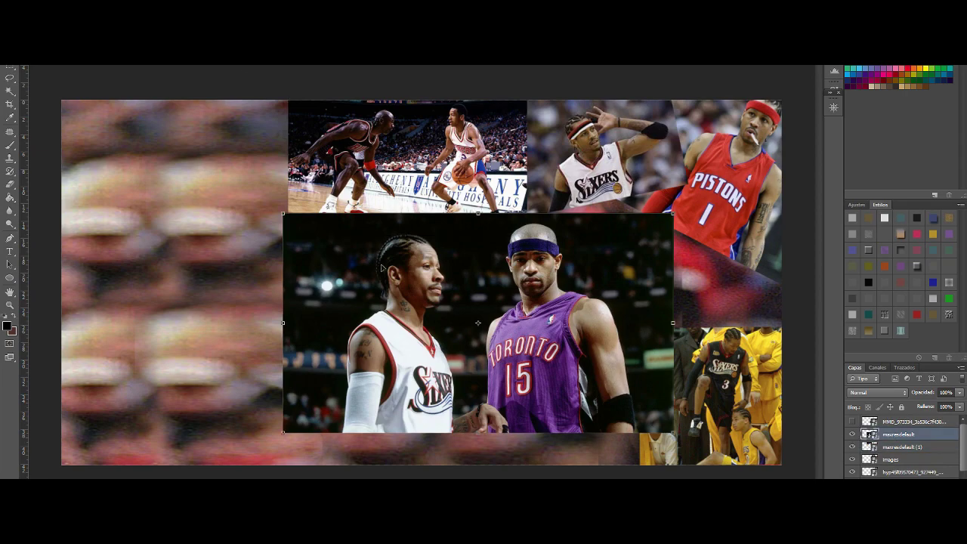
pyautogui.moveTo(552, 416); pyautogui.dragTo(641, 439)
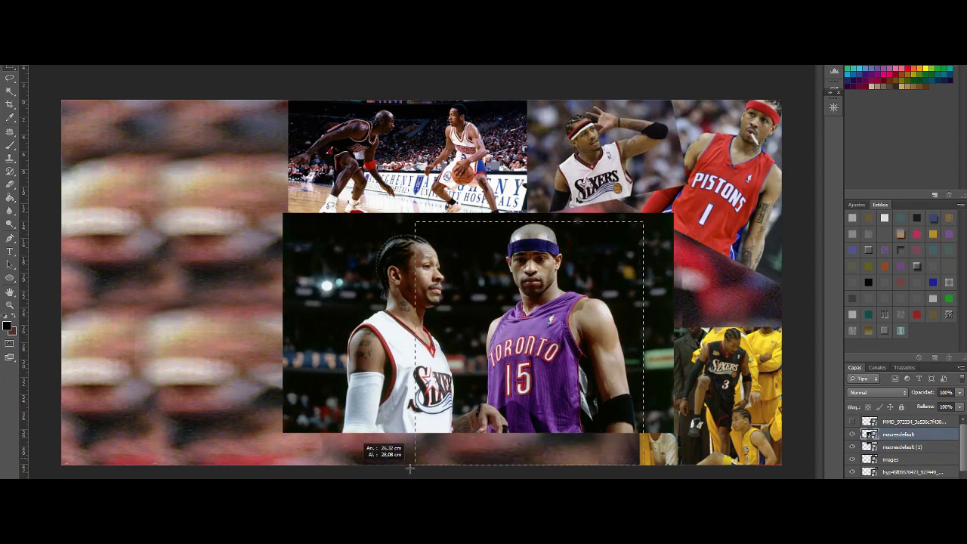
pyautogui.moveTo(410, 469); pyautogui.dragTo(340, 465)
pyautogui.click(197, 80)
pyautogui.press('Delete')
pyautogui.hotkey('ctrl', 'd')
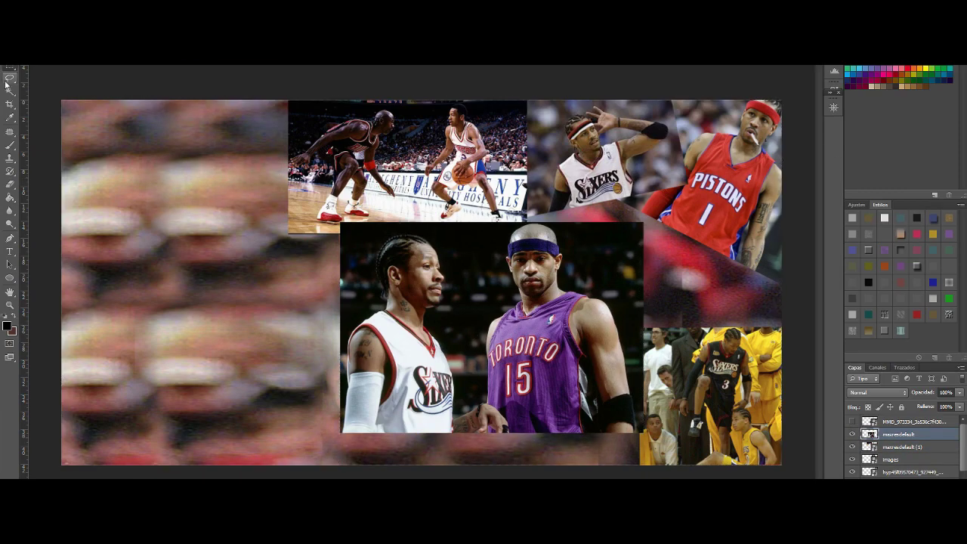
# Rotate the trimmed two-player photo counterclockwise and place it in the canvas's top-left corner.
pyautogui.click(6, 83)
pyautogui.moveTo(661, 418); pyautogui.dragTo(380, 355)
pyautogui.moveTo(355, 249); pyautogui.dragTo(448, 282)
pyautogui.moveTo(469, 434); pyautogui.dragTo(499, 377)
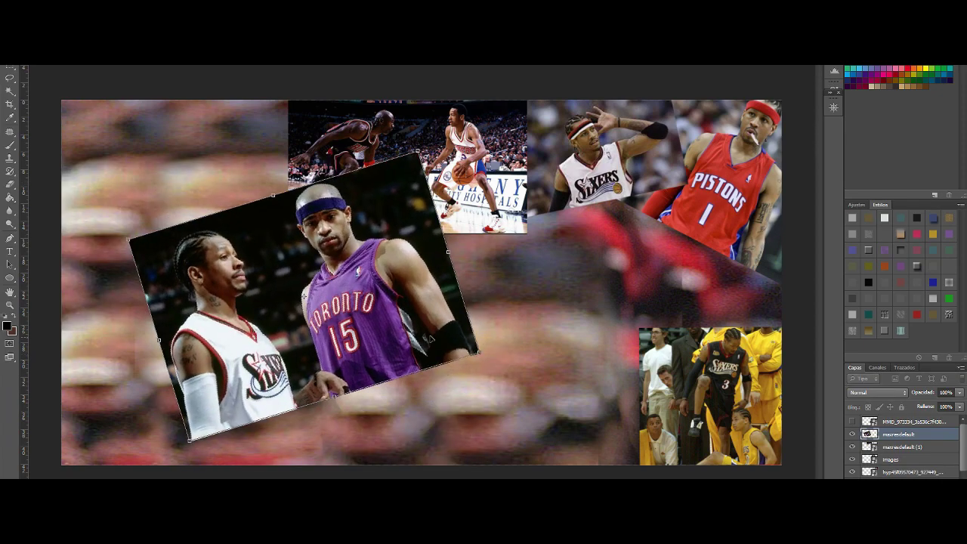
pyautogui.moveTo(295, 303); pyautogui.dragTo(211, 198)
pyautogui.moveTo(425, 267); pyautogui.dragTo(412, 305)
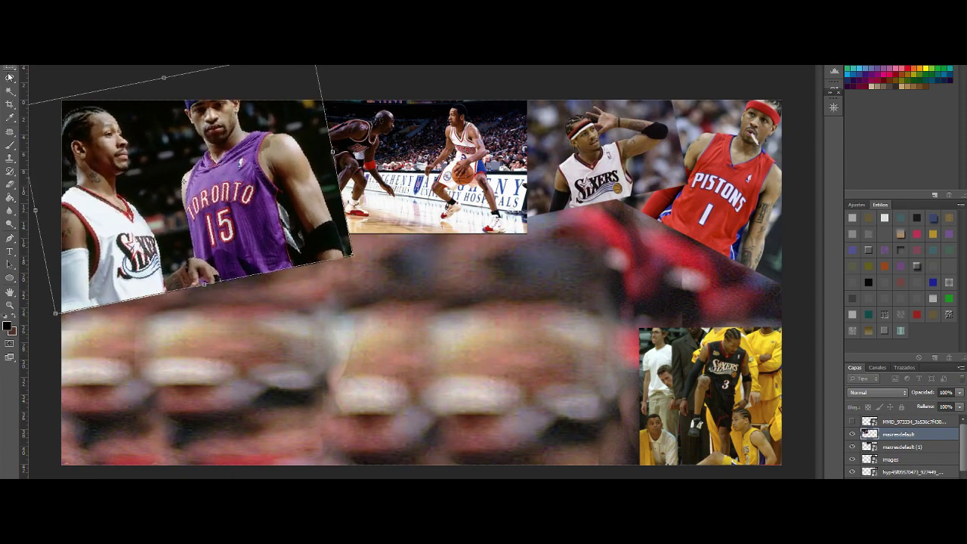
pyautogui.press('Return')
# Show the MMD game photo, trim off its bottom caption strip and move it below the white Sixers jersey photo.
pyautogui.click(852, 422)
pyautogui.click(891, 423)
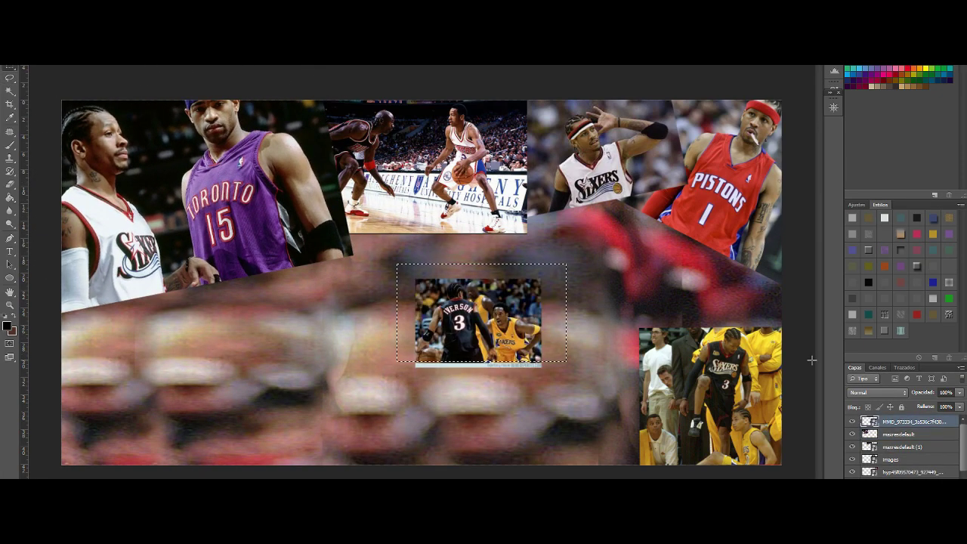
pyautogui.rightClick(870, 422)
pyautogui.click(869, 311)
pyautogui.moveTo(503, 324); pyautogui.dragTo(609, 232)
# Show the allen-iverson bench photo, raise its layer to the top, shrink it and place it below the Pistons photo.
pyautogui.scroll(-2, 899, 446)
pyautogui.click(853, 446)
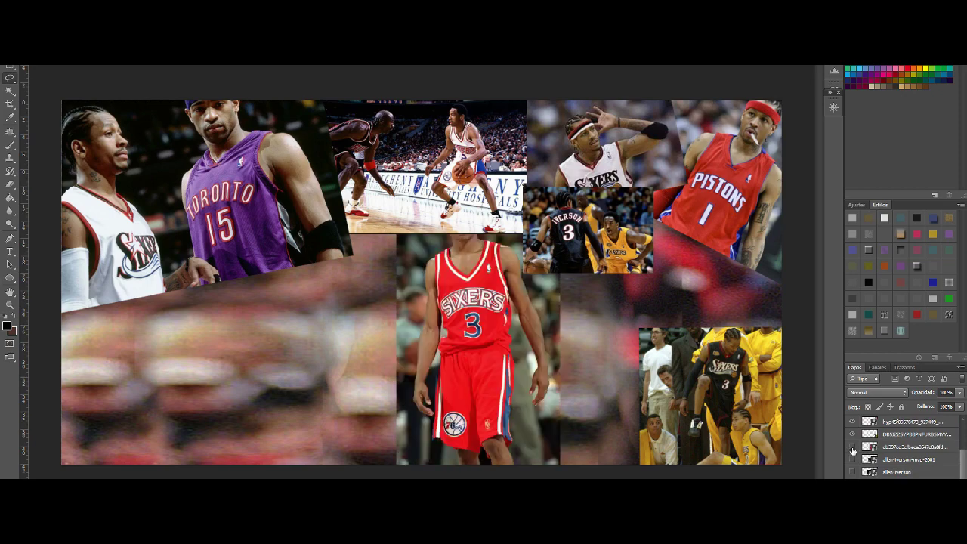
pyautogui.click(853, 451)
pyautogui.click(853, 461)
pyautogui.click(852, 474)
pyautogui.scroll(-2, 899, 453)
pyautogui.click(890, 422)
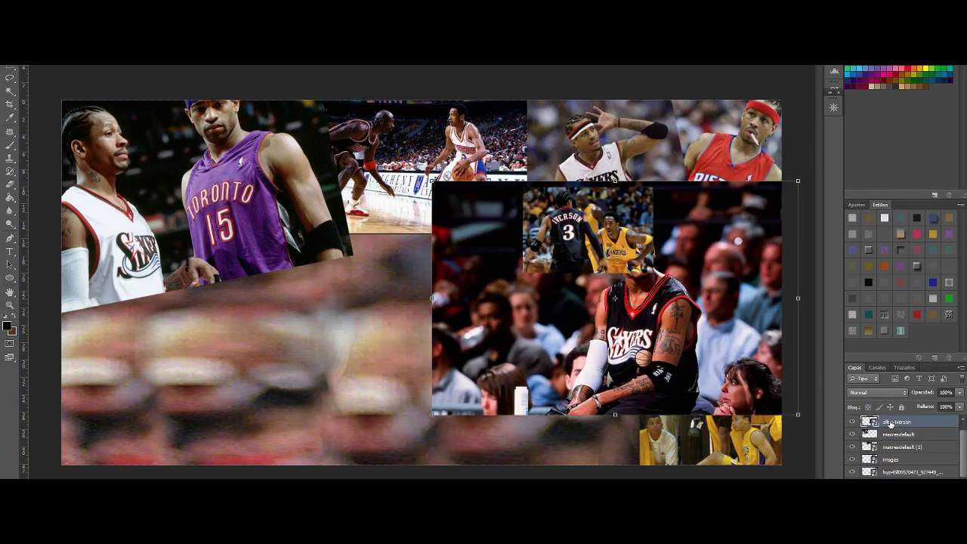
pyautogui.moveTo(890, 422); pyautogui.dragTo(890, 416)
pyautogui.moveTo(798, 182); pyautogui.dragTo(648, 277)
pyautogui.moveTo(540, 345); pyautogui.dragTo(680, 274)
pyautogui.press('Return')
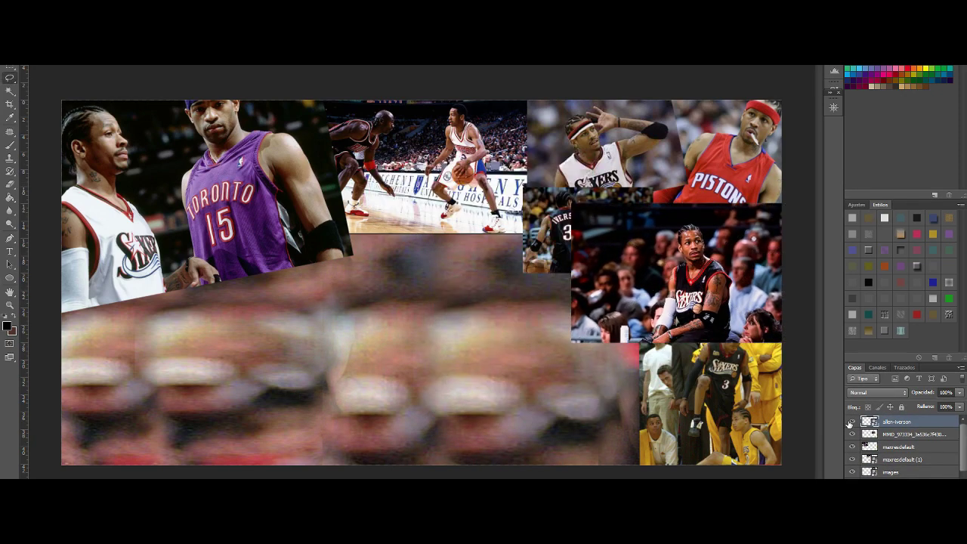
# Trim the allen-iverson bench photo to a polygonal selection following the Pistons photo's slanted edge and the Lakers game photo.
pyautogui.click(852, 422)
pyautogui.click(10, 77)
pyautogui.hotkey('ctrl', 'd')
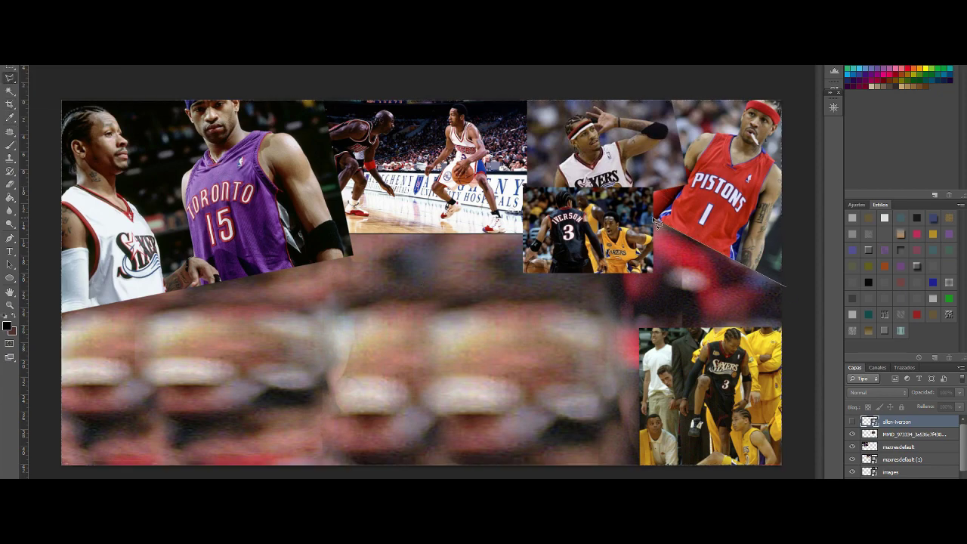
pyautogui.click(705, 366)
pyautogui.click(852, 421)
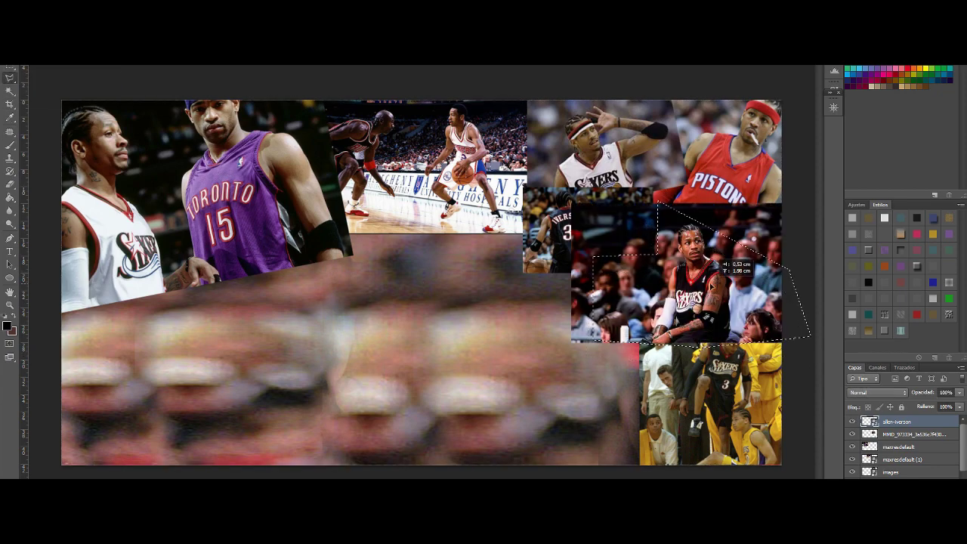
pyautogui.rightClick(892, 421)
pyautogui.click(170, 66)
pyautogui.hotkey('shift', 'ctrl', 'i')
pyautogui.press('Delete')
pyautogui.hotkey('ctrl', 'd')
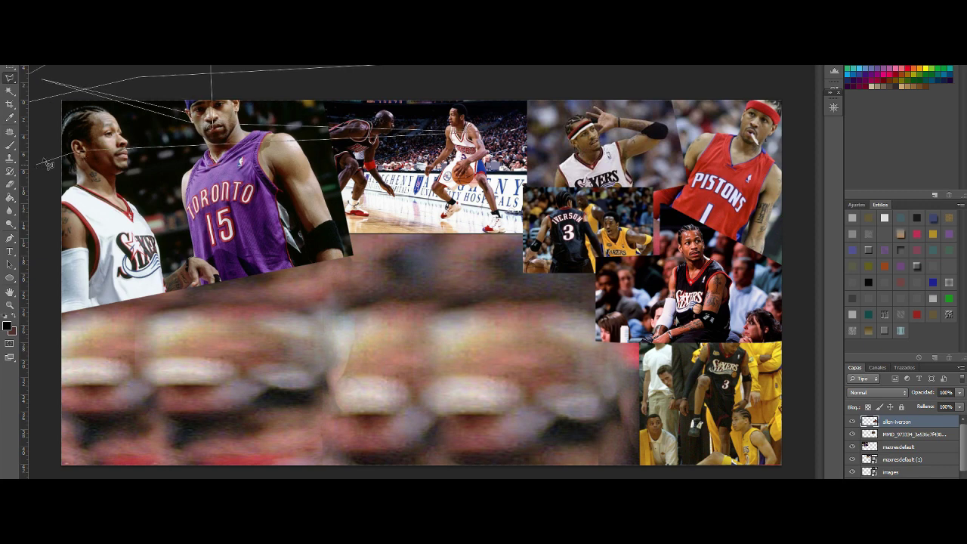
# Shift the trimmed bench photo slightly down and left, and cut off its strip overlapping the yellow-warm-up photo.
pyautogui.doubleClick(453, 133)
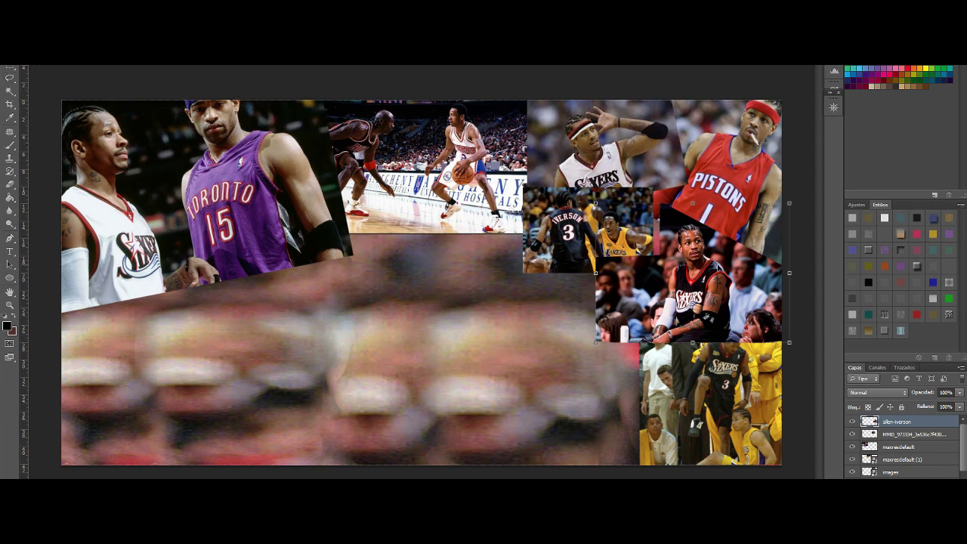
pyautogui.moveTo(718, 269); pyautogui.dragTo(711, 281)
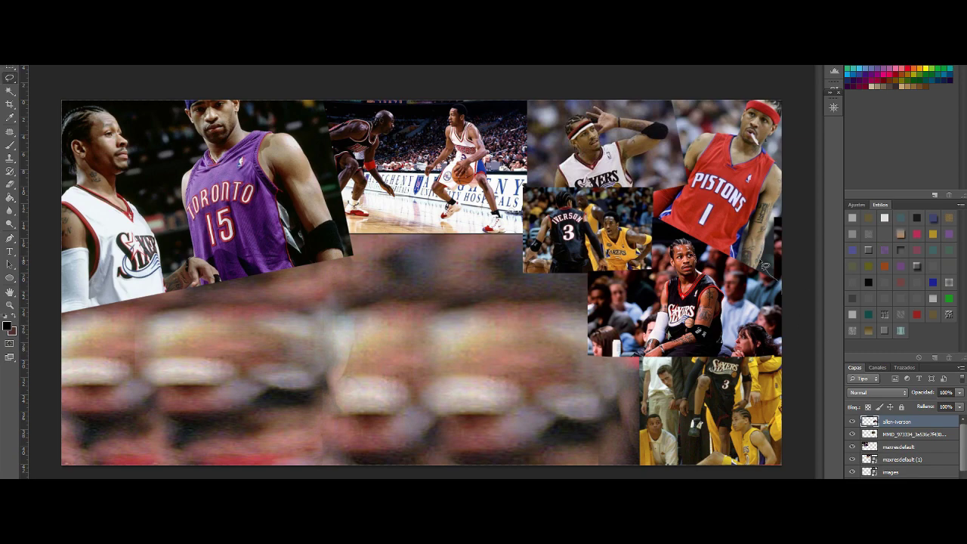
pyautogui.click(852, 423)
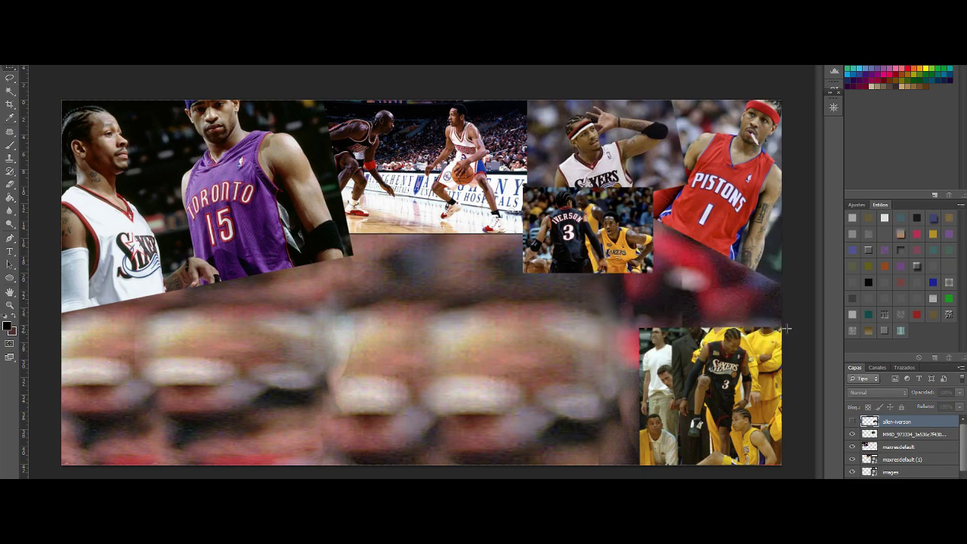
pyautogui.click(852, 423)
pyautogui.rightClick(144, 179)
pyautogui.click(174, 70)
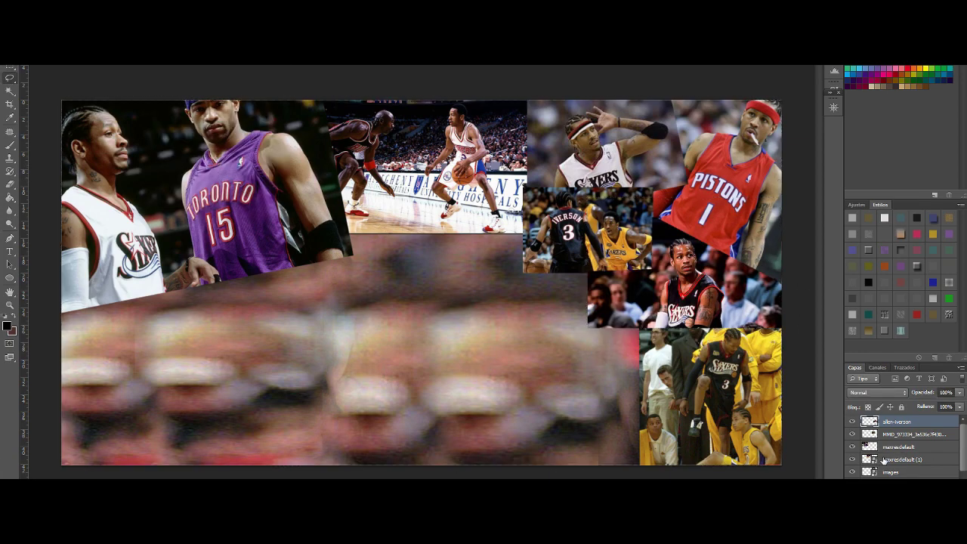
# Tilt the white Sixers jersey photo at 29% opacity, trim it along the Pistons photo's slanted edge and restore 100% opacity.
pyautogui.scroll(-1, 852, 462)
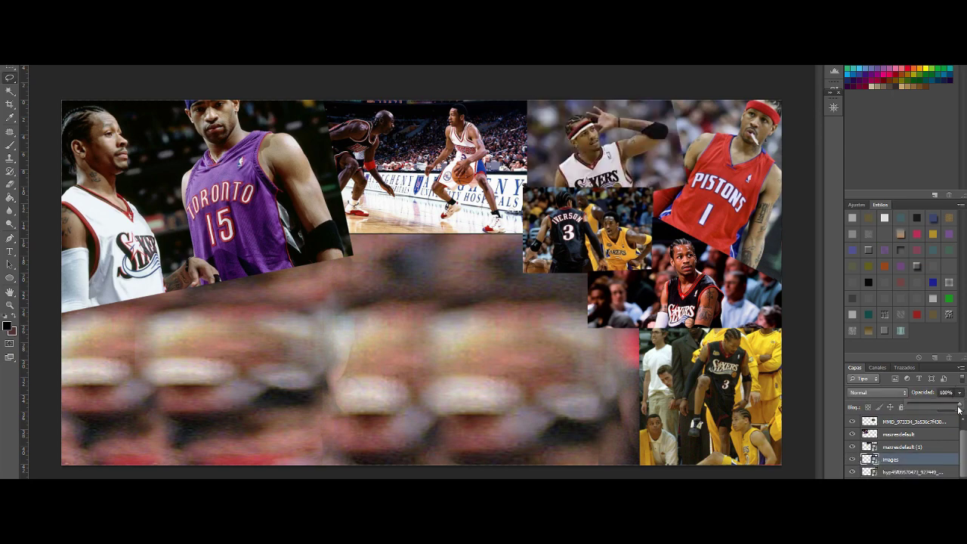
pyautogui.press('2')
pyautogui.press('9')
pyautogui.moveTo(593, 113); pyautogui.dragTo(606, 124)
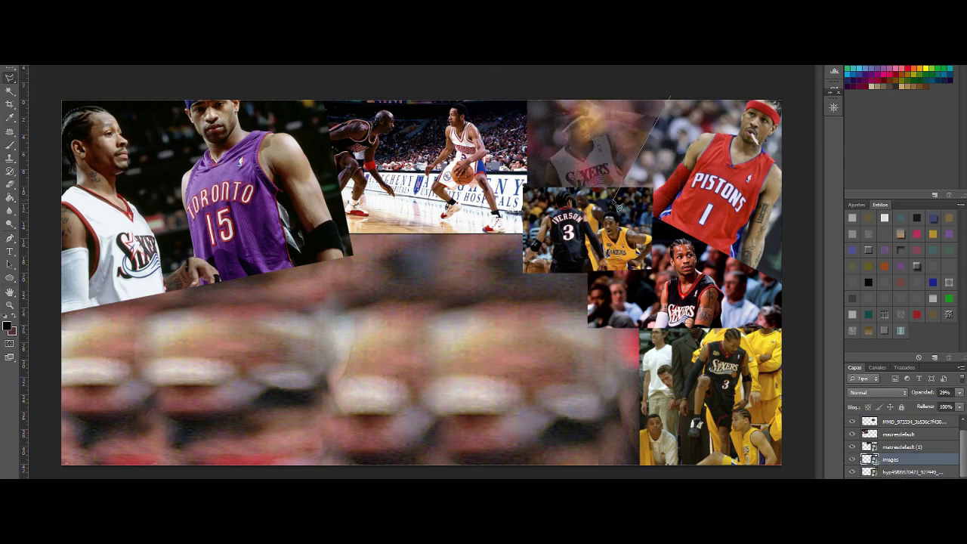
pyautogui.click(671, 98)
pyautogui.press('Return')
pyautogui.press('v')
pyautogui.press('0')
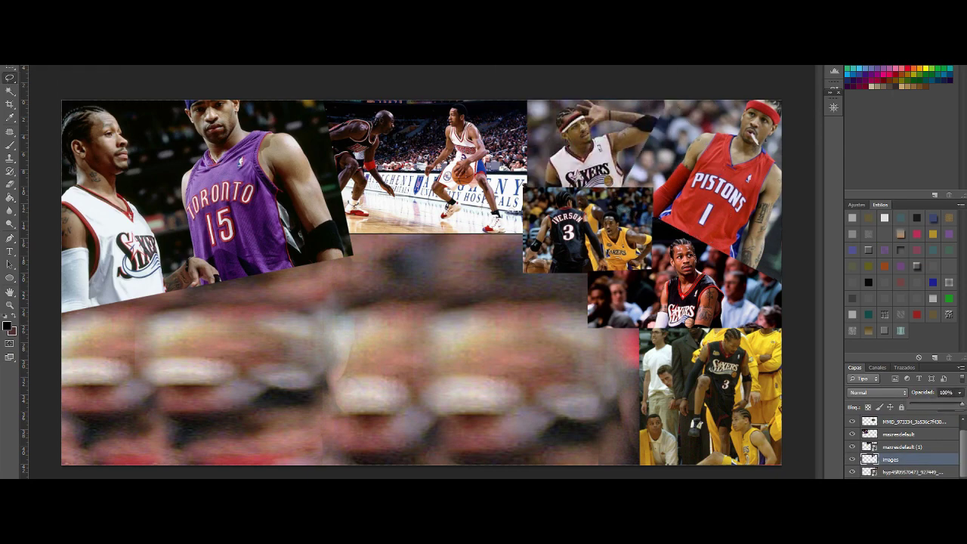
# Hide maxresdefault, rotate the MMD game photo at 34% opacity, trim its overlap with the neighbouring photos and restore 100% opacity.
pyautogui.scroll(1, 853, 423)
pyautogui.click(853, 447)
pyautogui.click(907, 435)
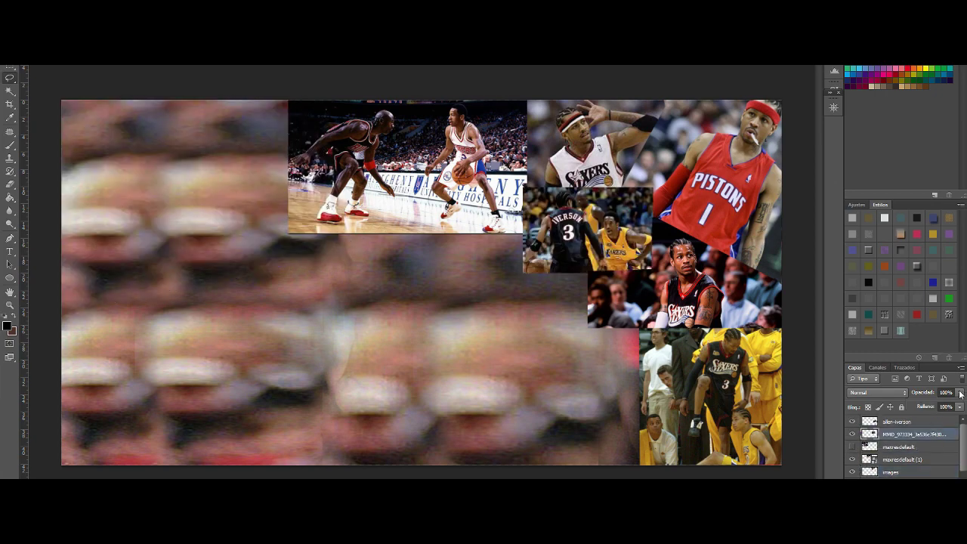
pyautogui.moveTo(960, 392); pyautogui.dragTo(923, 408)
pyautogui.hotkey('ctrl', 't')
pyautogui.moveTo(652, 271)
pyautogui.mouseDown()
pyautogui.moveTo(648, 250)
pyautogui.moveTo(665, 257)
pyautogui.mouseUp()
pyautogui.press('l')
pyautogui.press('Return')
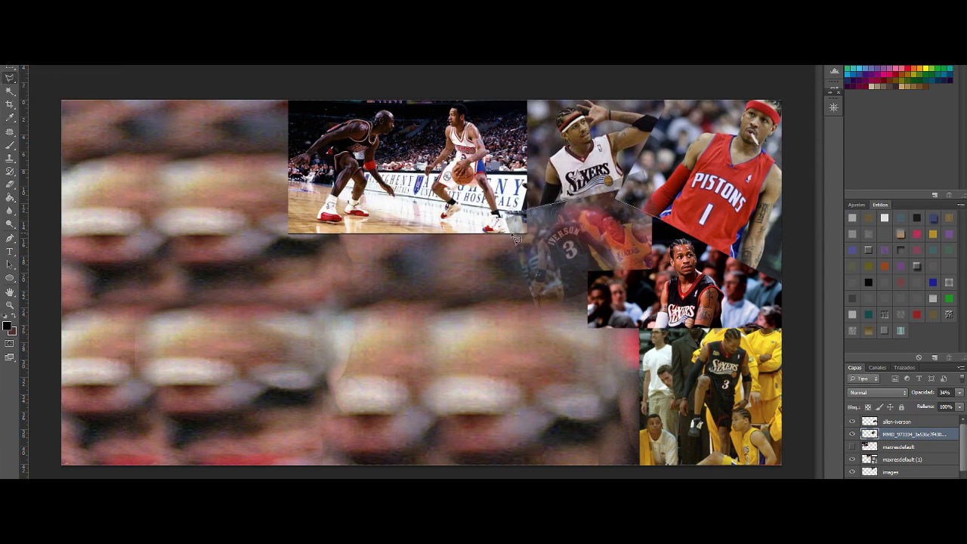
pyautogui.press('0')
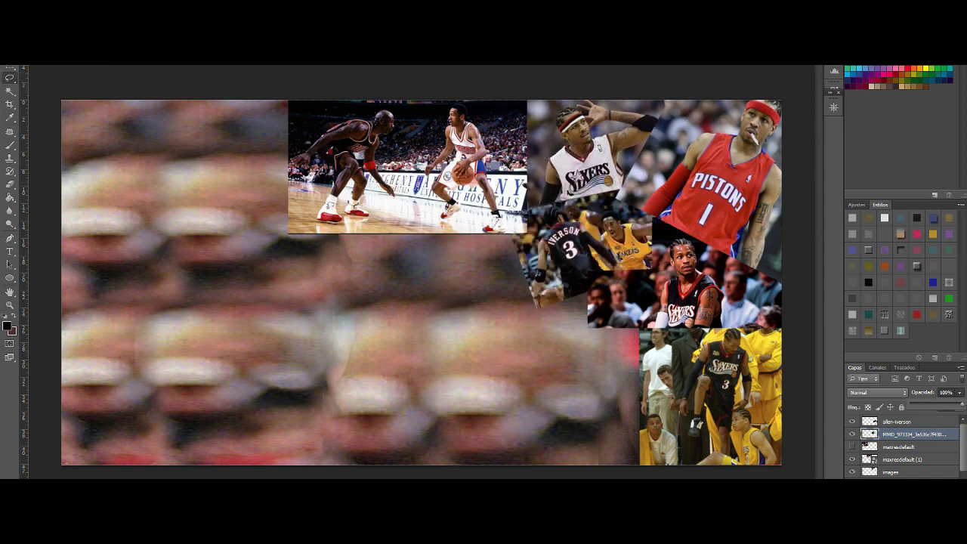
# Show maxresdefault again and move the black Sixers jersey photo, allen-iverson-mvp-2001, to the canvas's bottom-left corner.
pyautogui.click(853, 447)
pyautogui.scroll(-2, 904, 446)
pyautogui.click(853, 460)
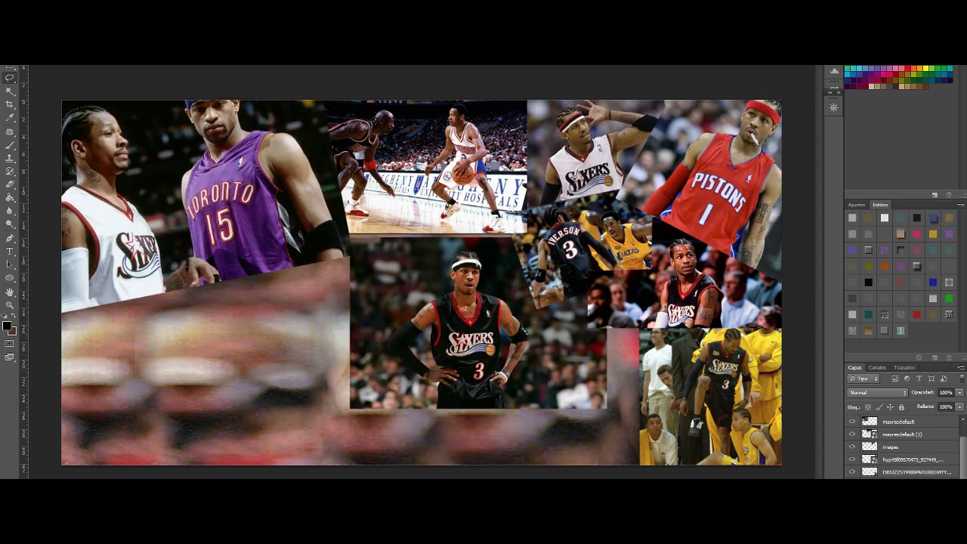
pyautogui.moveTo(478, 324); pyautogui.dragTo(163, 379)
pyautogui.scroll(-2, 903, 446)
pyautogui.click(852, 472)
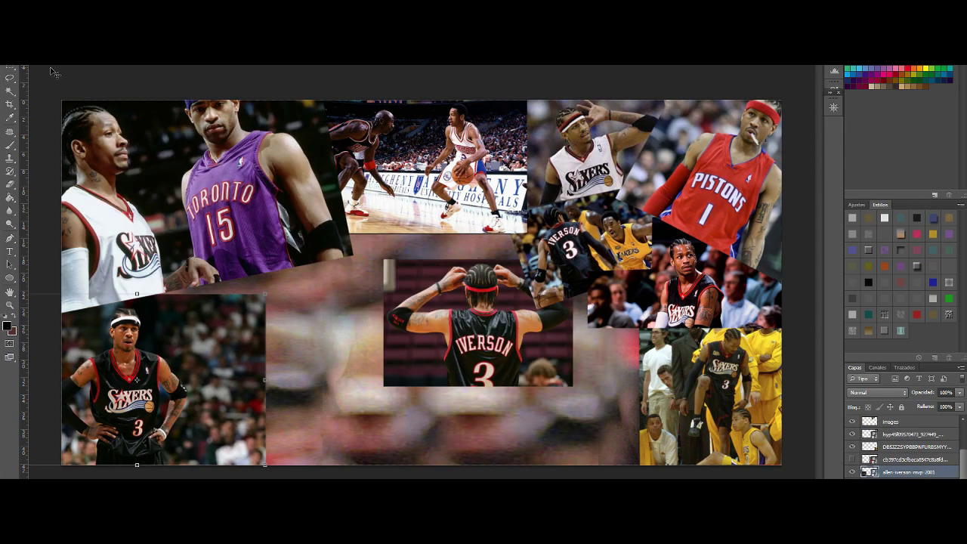
# Rotate the Nuggets jersey photo counterclockwise, place it along the canvas's bottom edge on the top layer and trim its upper overlap.
pyautogui.click(852, 460)
pyautogui.click(853, 471)
pyautogui.moveTo(529, 393); pyautogui.dragTo(641, 464)
pyautogui.moveTo(597, 384); pyautogui.dragTo(670, 451)
pyautogui.press('Return')
pyautogui.scroll(2, 892, 427)
pyautogui.moveTo(544, 357); pyautogui.dragTo(486, 302)
pyautogui.press('Return')
pyautogui.hotkey('ctrl', ']')
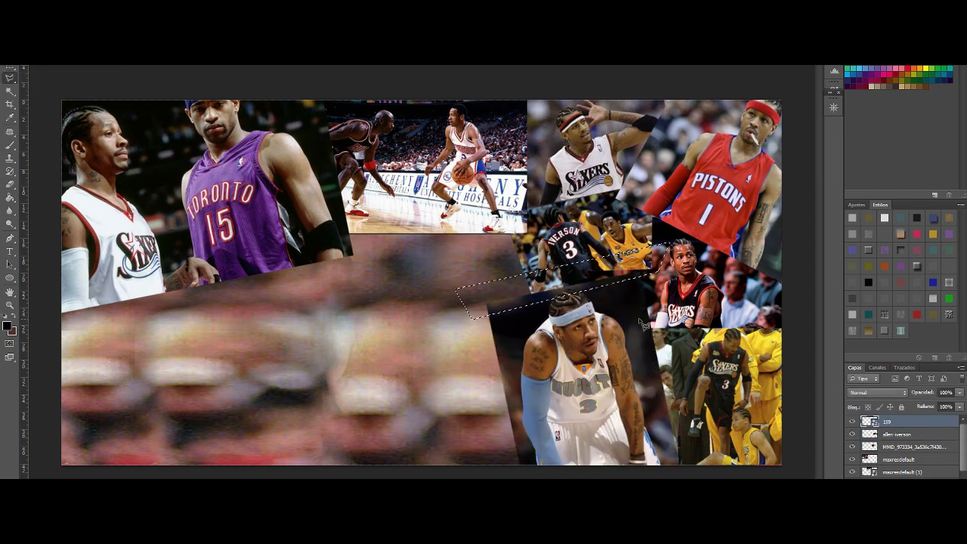
pyautogui.rightClick(888, 421)
pyautogui.click(855, 324)
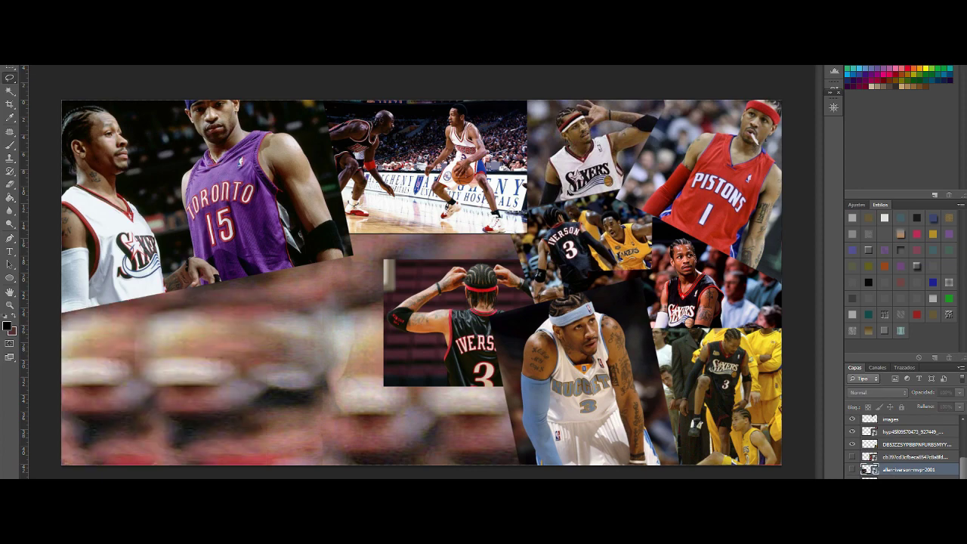
# Move the trophy photo toward the canvas's lower left and place the back-view Iverson photo below the Bulls game photo.
pyautogui.click(853, 470)
pyautogui.click(852, 470)
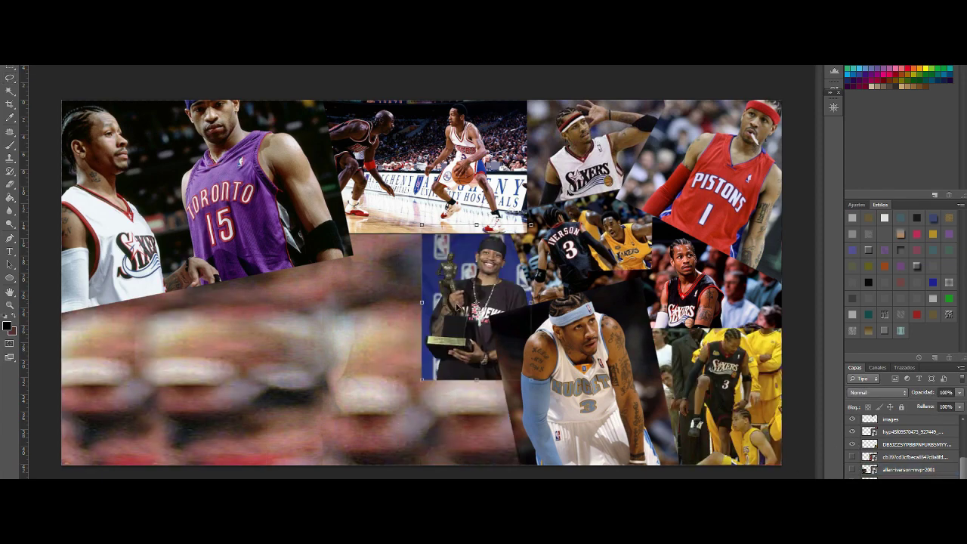
pyautogui.moveTo(457, 306); pyautogui.dragTo(279, 362)
pyautogui.moveTo(504, 306); pyautogui.dragTo(463, 280)
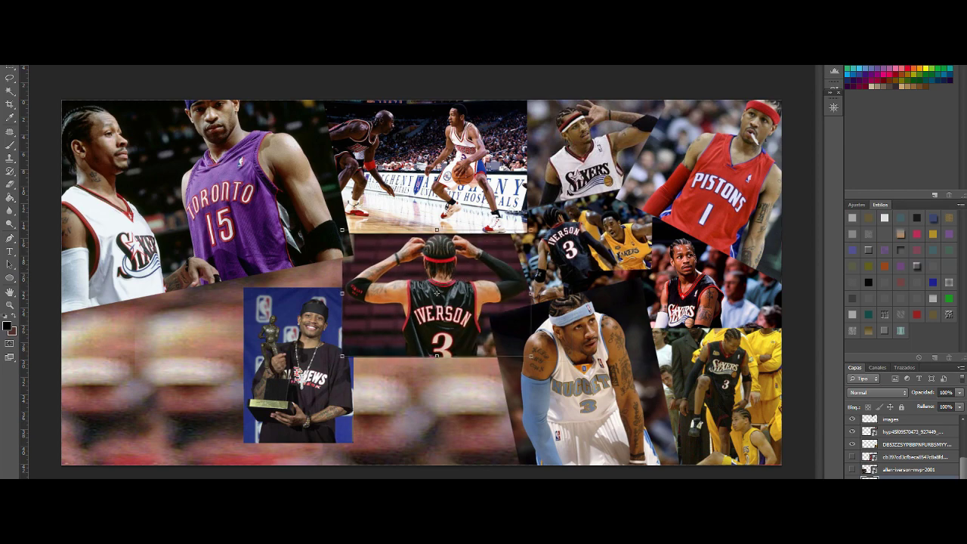
# Show the black Sixers jersey photo, enlarge the trophy photo to fill the gap beside it and choose a layer effect.
pyautogui.click(852, 457)
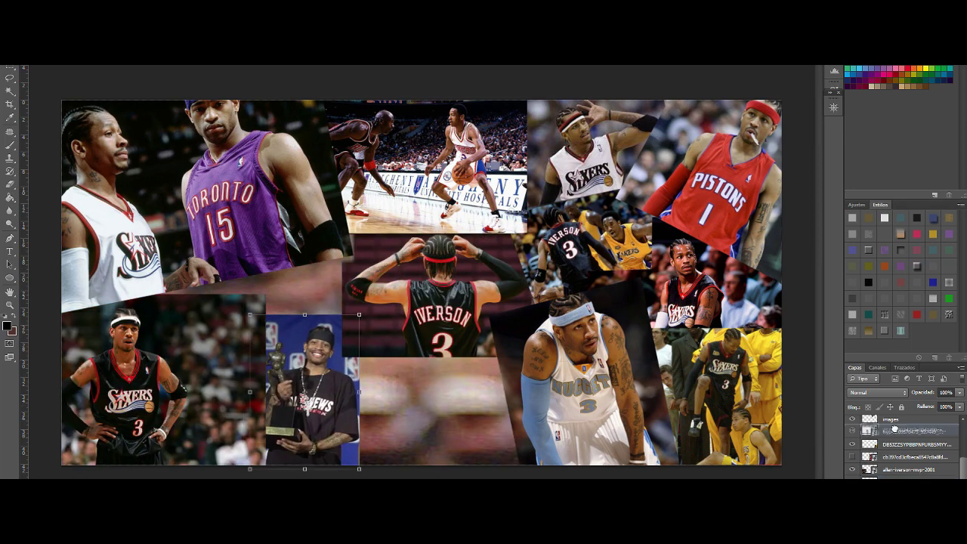
pyautogui.moveTo(259, 317); pyautogui.dragTo(214, 260)
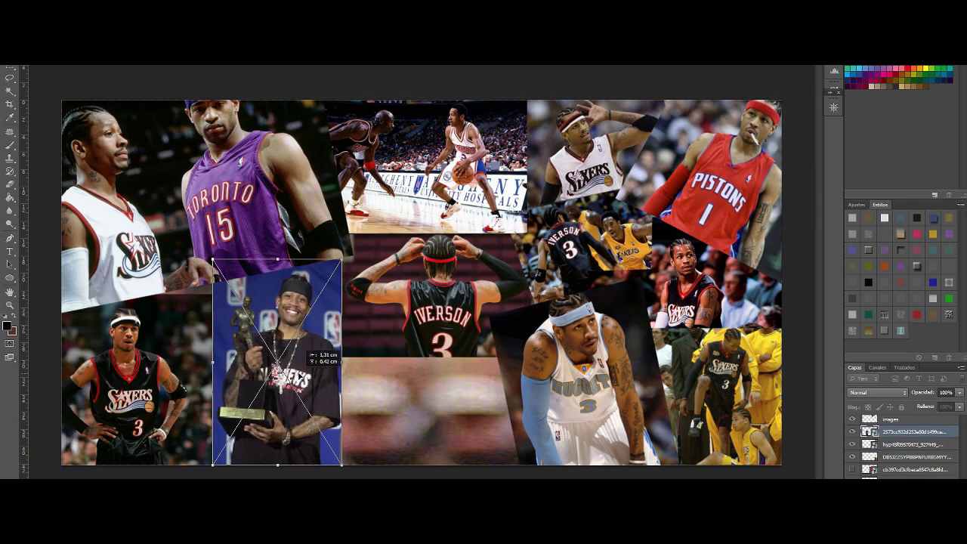
pyautogui.press('Return')
pyautogui.click(861, 478)
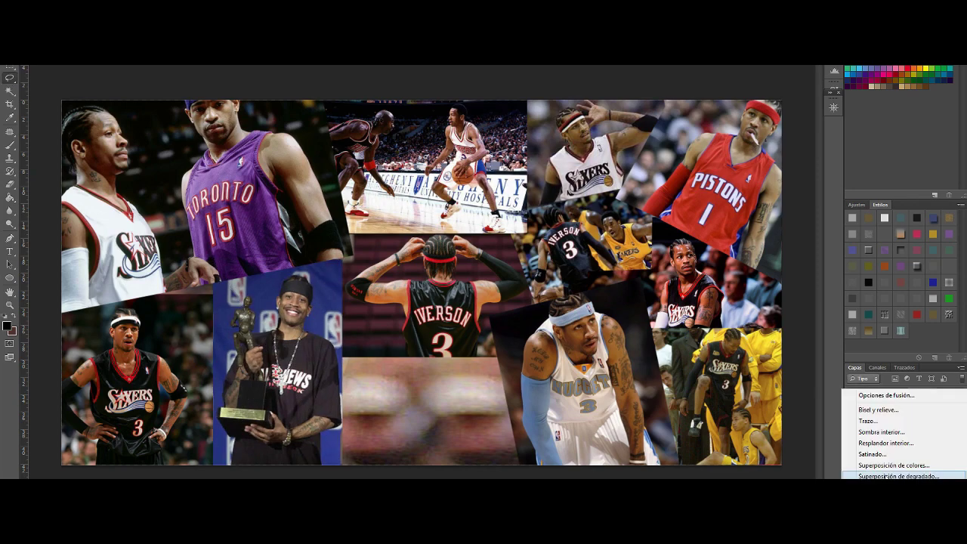
pyautogui.click(892, 511)
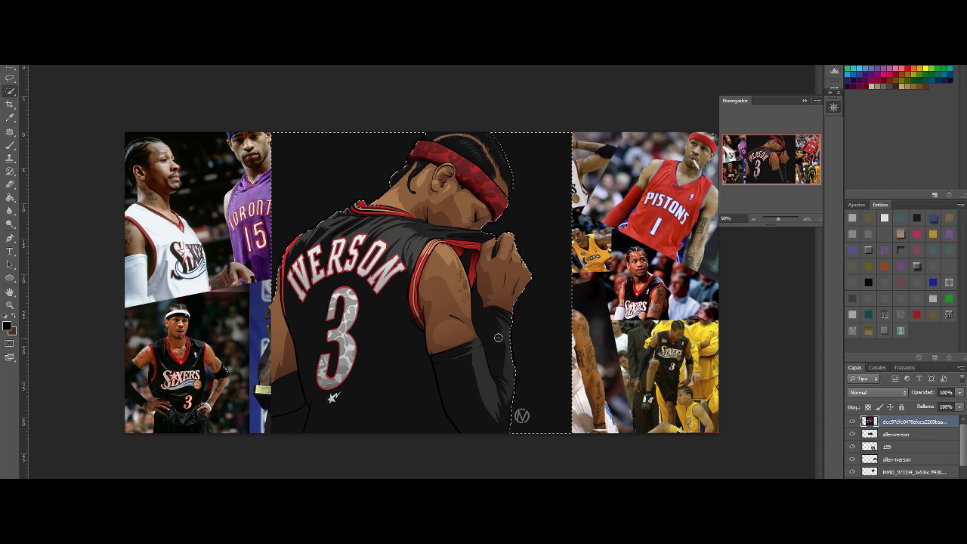
# Delete the selected dark background of the Iverson illustration, shrink the cut-out and place it at the canvas's bottom centre.
pyautogui.press('Delete')
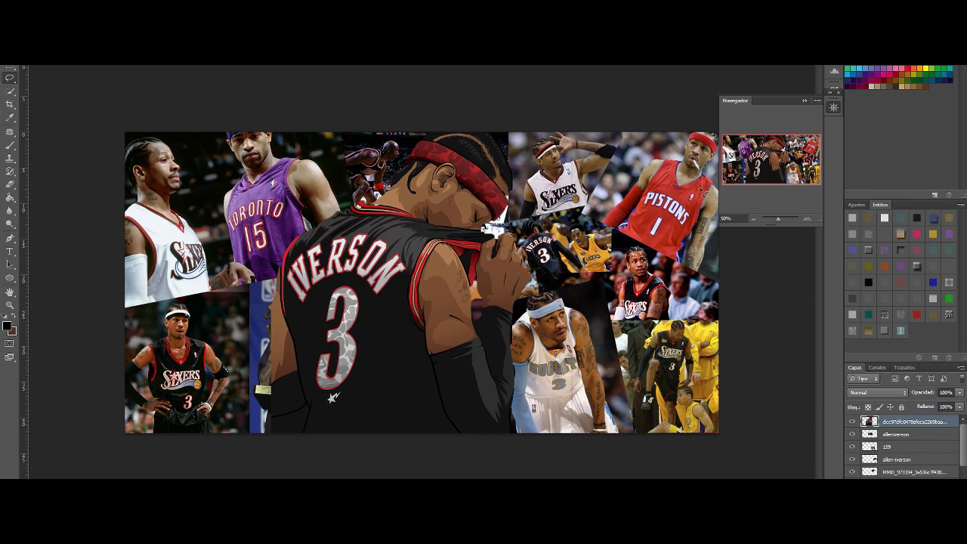
pyautogui.moveTo(392, 325); pyautogui.dragTo(435, 347)
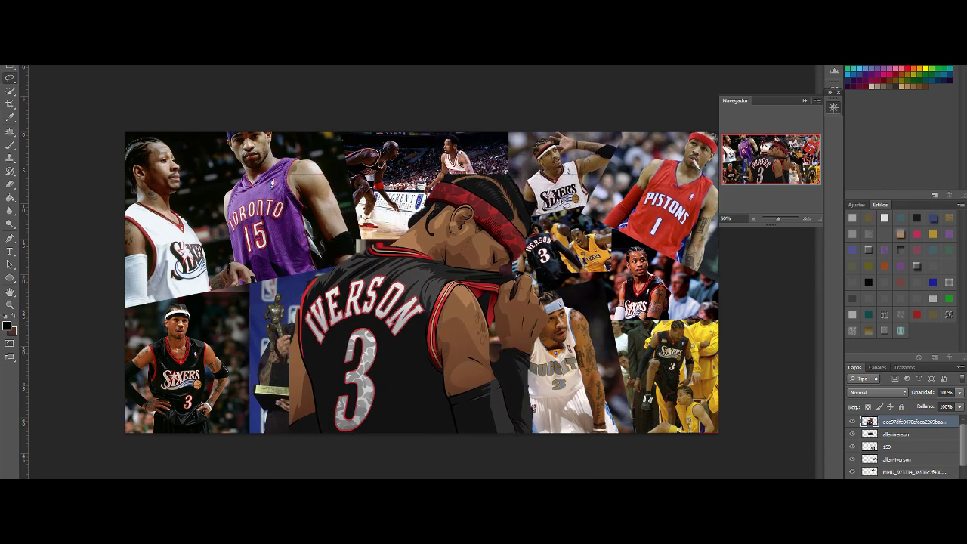
pyautogui.moveTo(467, 219); pyautogui.dragTo(484, 279)
pyautogui.moveTo(484, 278); pyautogui.dragTo(483, 278)
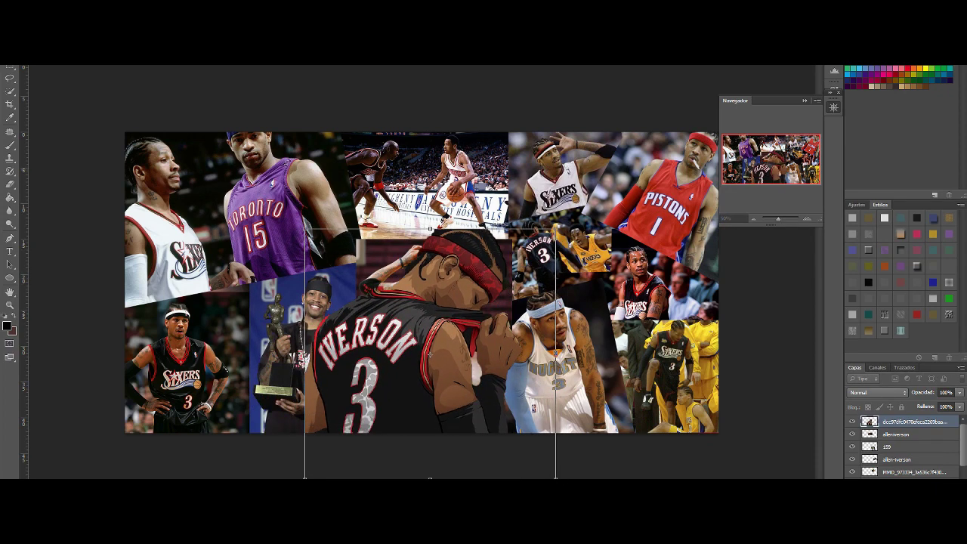
pyautogui.click(10, 77)
pyautogui.press('Return')
# Move the Bulls game photo slightly upward along the canvas's top edge.
pyautogui.scroll(-1, 894, 455)
pyautogui.scroll(1, 893, 454)
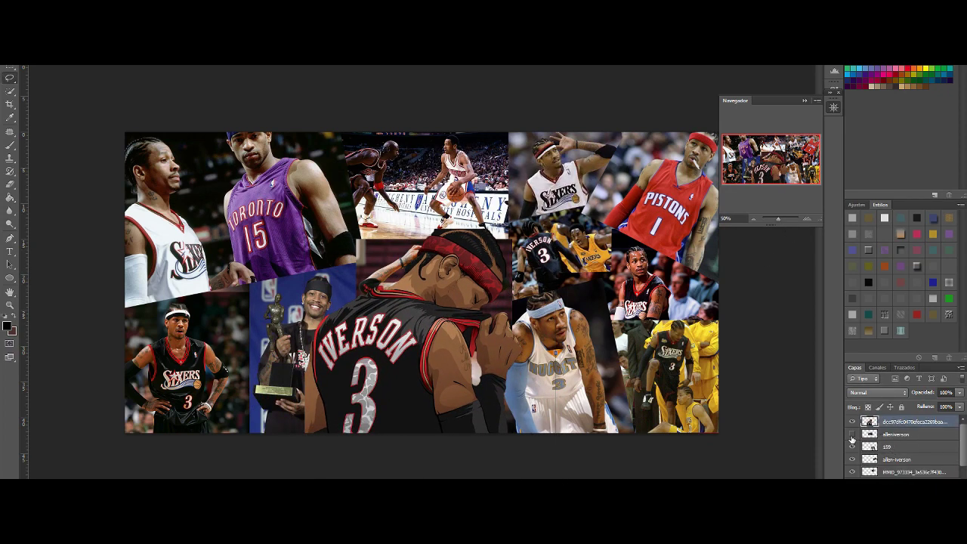
pyautogui.press('v')
pyautogui.hotkey('shift', 'Up')
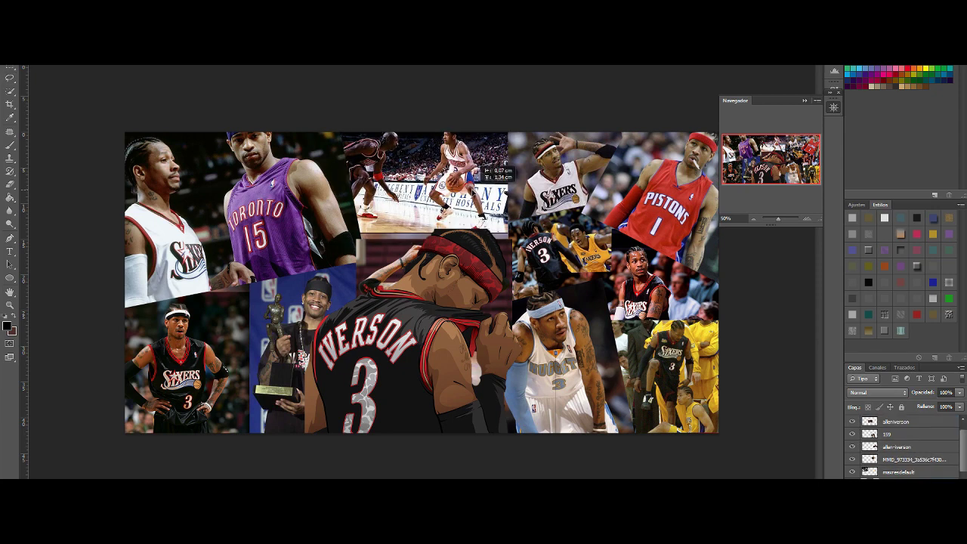
# Nudge the Iverson illustration slightly and stretch the back-view photo's upper edge up over the Bulls game photo.
pyautogui.click(895, 425)
pyautogui.click(896, 434)
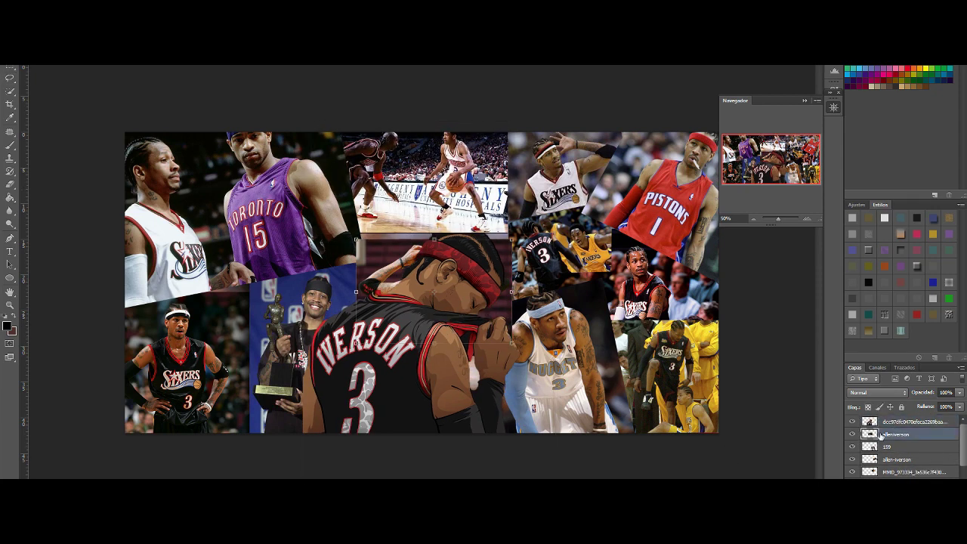
pyautogui.moveTo(434, 233); pyautogui.dragTo(434, 228)
pyautogui.press('Return')
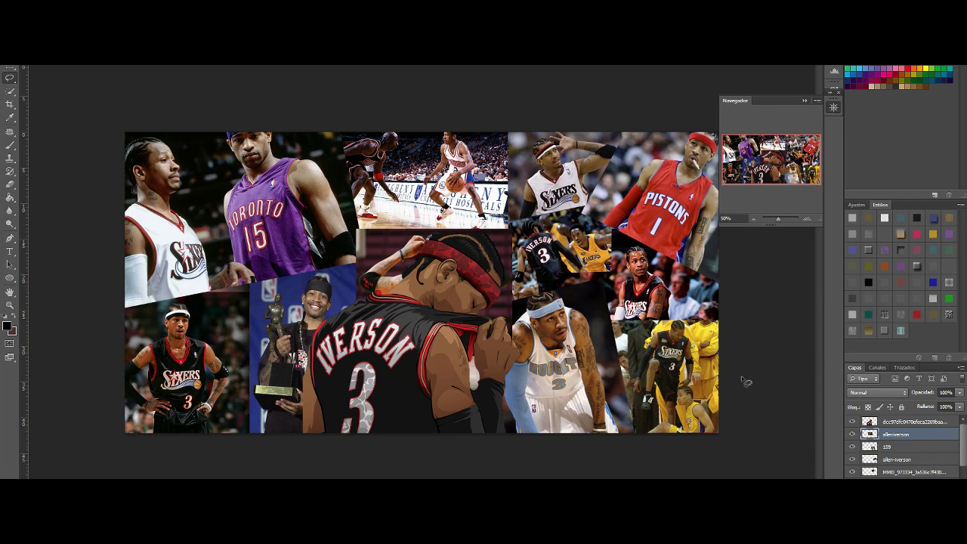
# Apply a Gaussian blur with a radius of about 12.7 pixels to the central photo behind the Iverson illustration.
pyautogui.click(198, 59)
pyautogui.click(370, 241)
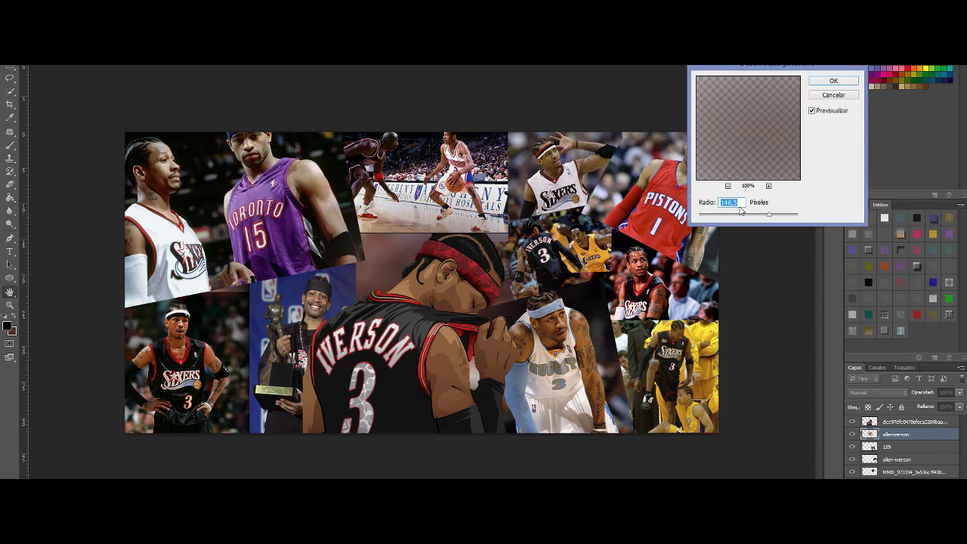
pyautogui.moveTo(766, 218); pyautogui.dragTo(742, 224)
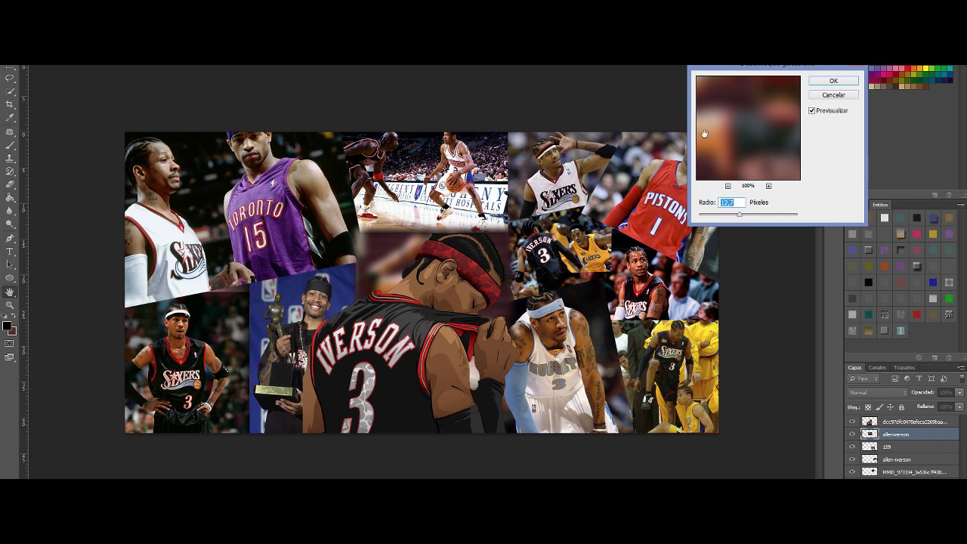
pyautogui.press('Return')
pyautogui.hotkey('ctrl', 'd')
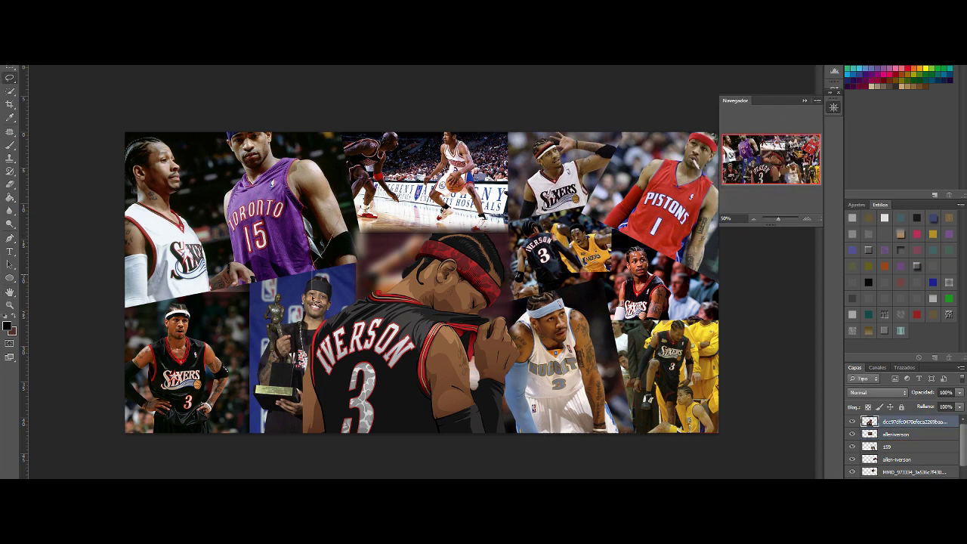
# Merge the surrounding collage photo layers into one layer and add uniform noise of about 23.6% to it.
pyautogui.click(897, 457)
pyautogui.press('Delete')
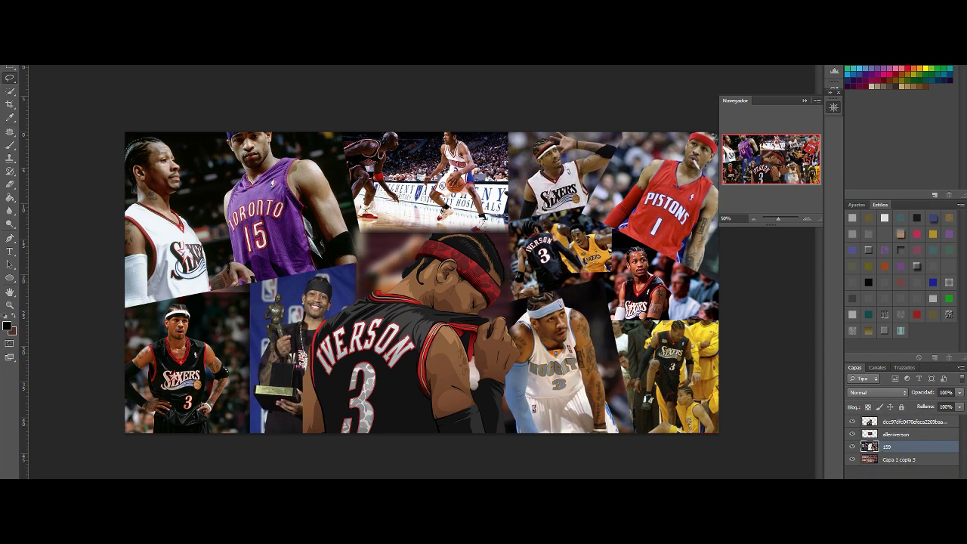
pyautogui.click(201, 2)
pyautogui.moveTo(309, 114)
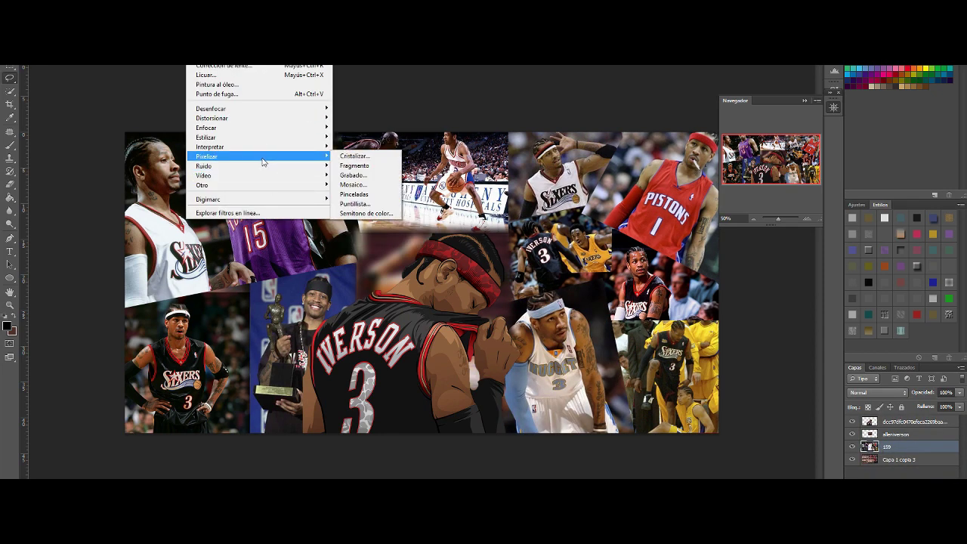
pyautogui.moveTo(265, 166)
pyautogui.click(363, 166)
pyautogui.moveTo(689, 394); pyautogui.dragTo(691, 395)
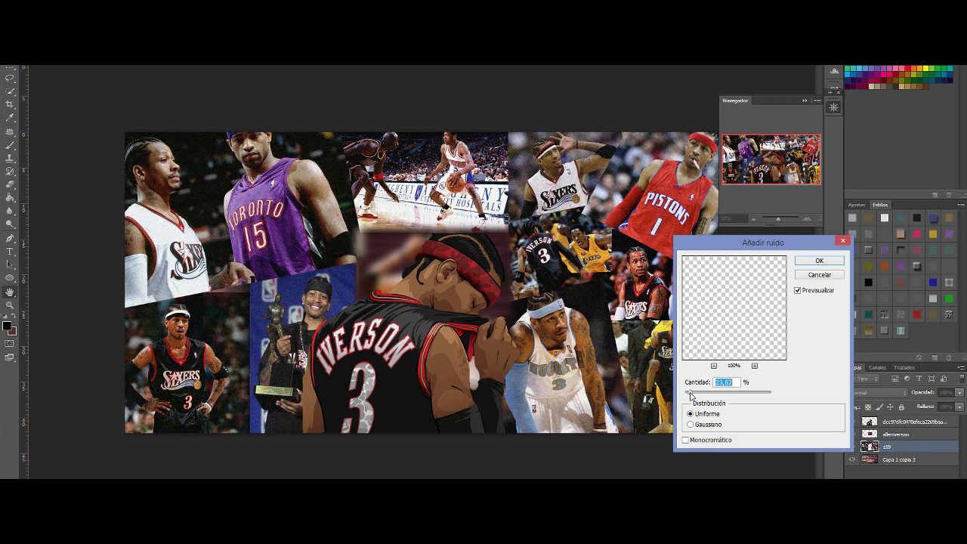
pyautogui.click(814, 263)
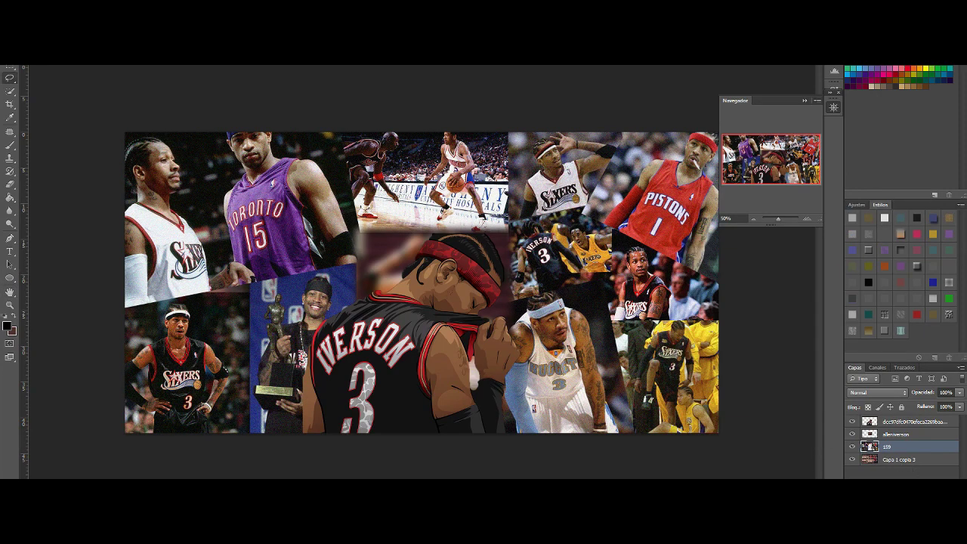
# Add a new layer above the collage and fill it entirely with a yellow-orange colour.
pyautogui.hotkey('ctrl', 'shift', 'alt', 'n')
pyautogui.click(6, 326)
pyautogui.moveTo(643, 290); pyautogui.dragTo(463, 373)
pyautogui.click(483, 397)
pyautogui.click(603, 396)
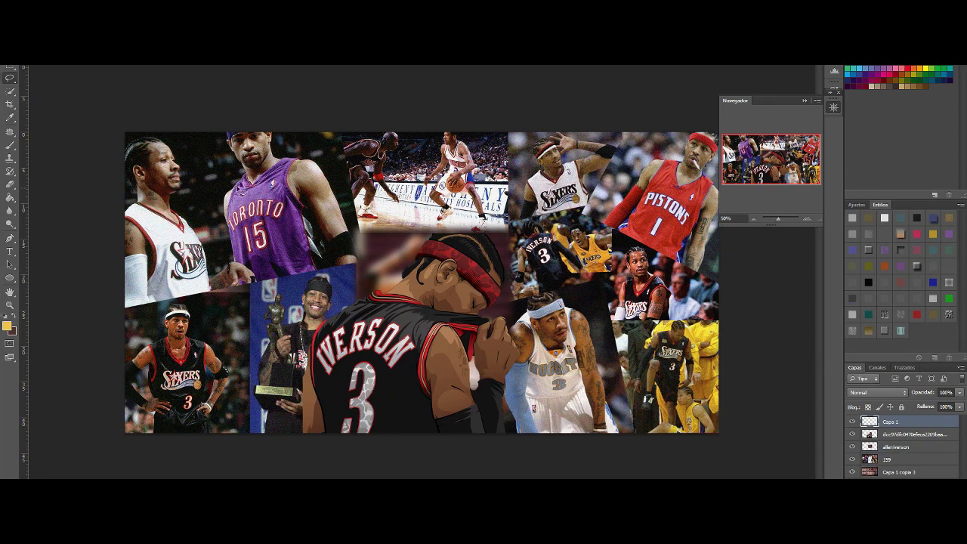
pyautogui.click(302, 227)
# Try different blend modes on the yellow-orange fill layer and lower its opacity to a very faint tint over the collage.
pyautogui.click(881, 393)
pyautogui.scroll(-4, 881, 394)
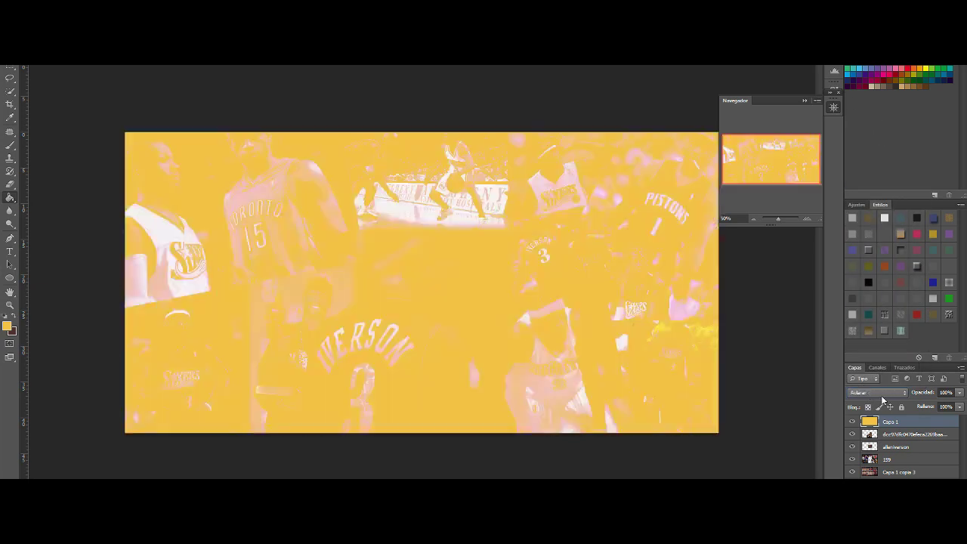
pyautogui.scroll(-8, 883, 396)
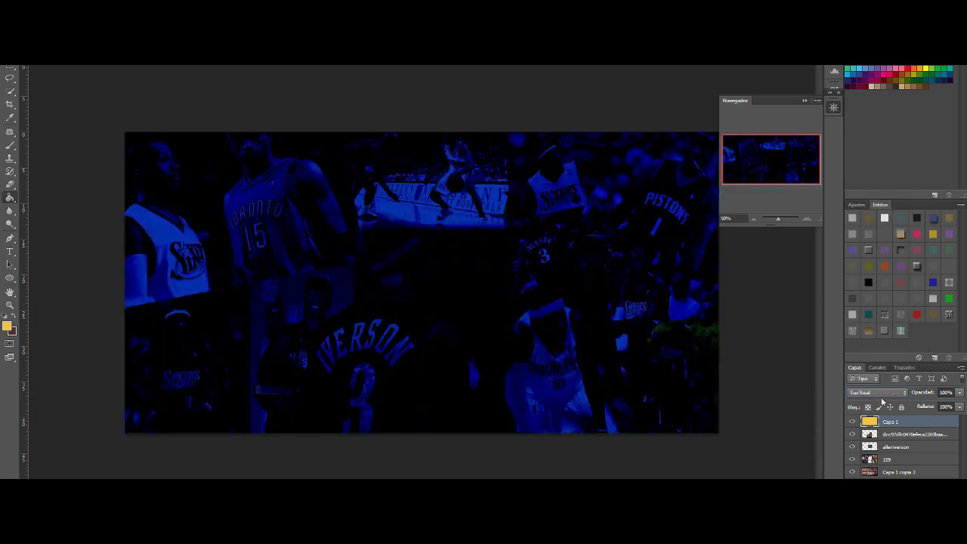
pyautogui.scroll(2, 882, 396)
pyautogui.moveTo(960, 392); pyautogui.dragTo(892, 409)
pyautogui.scroll(1, 880, 397)
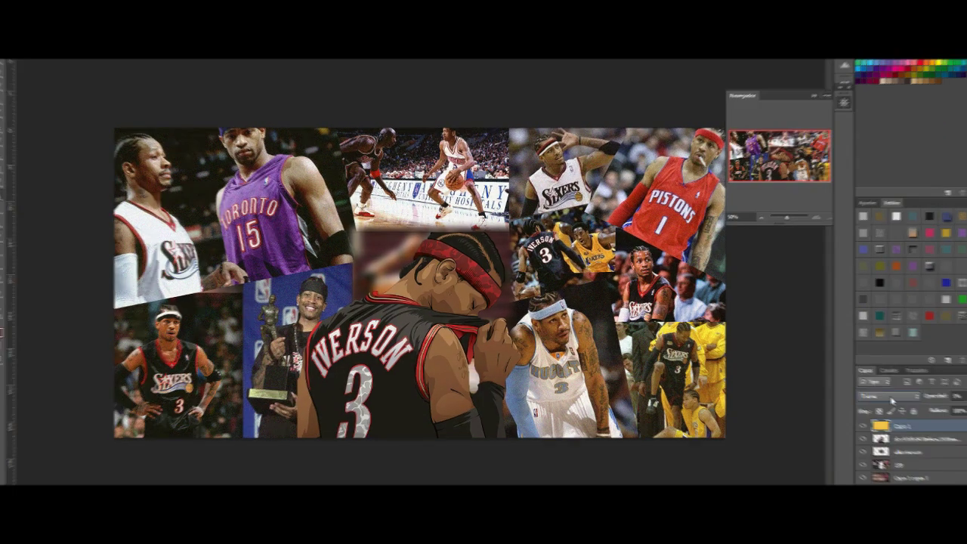